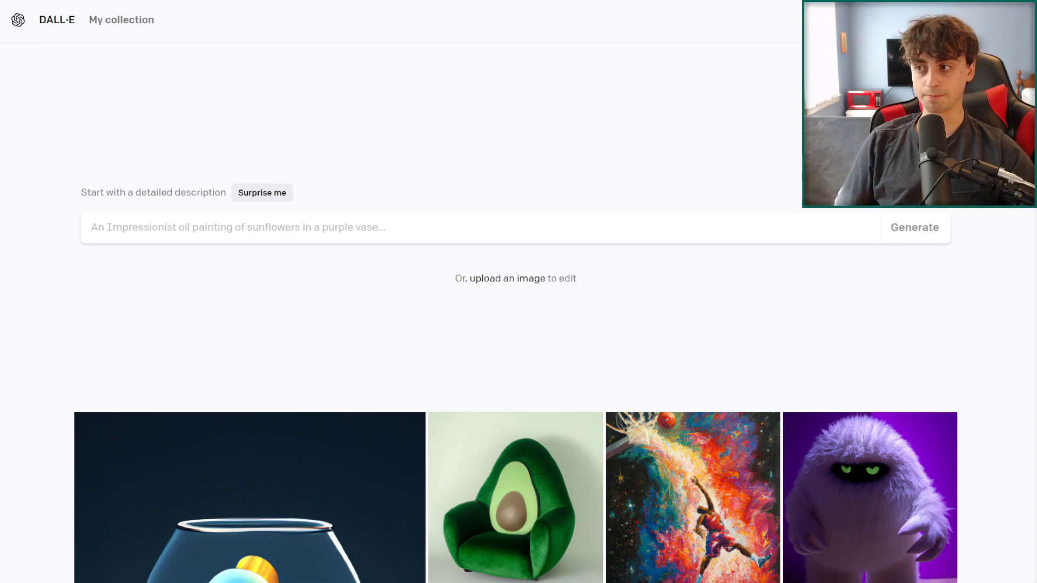
Step: Click into the empty DALL·E prompt box to start writing an image description
{"action": "left_click", "coordinate": [398, 228]}
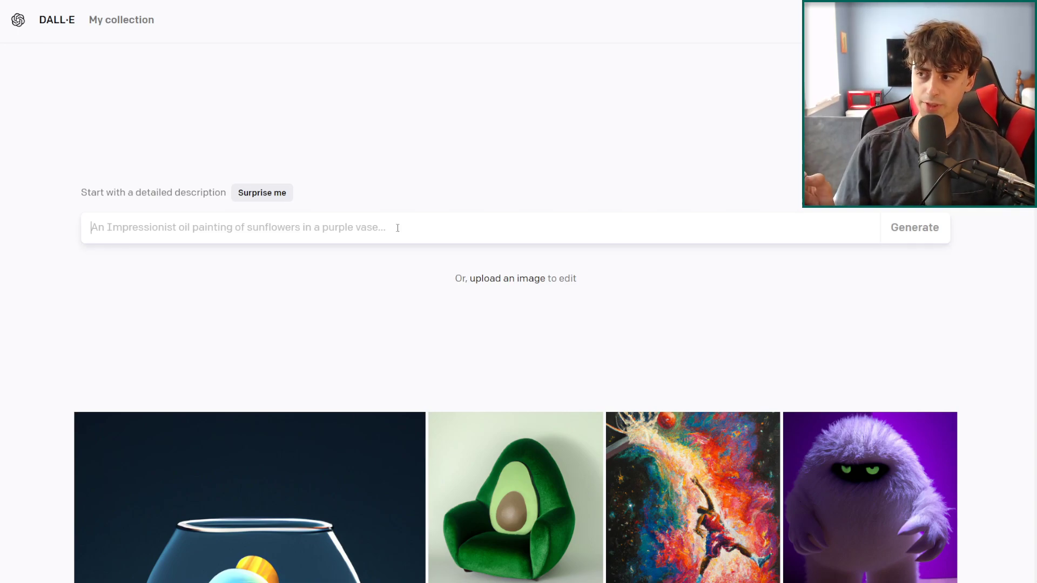
Step: Enter the prompt 'A 3 by 3 array of lemon photos', retyping the first 3, and generate
{"action": "type", "text": "A 3 by 3 array of lemon photos"}
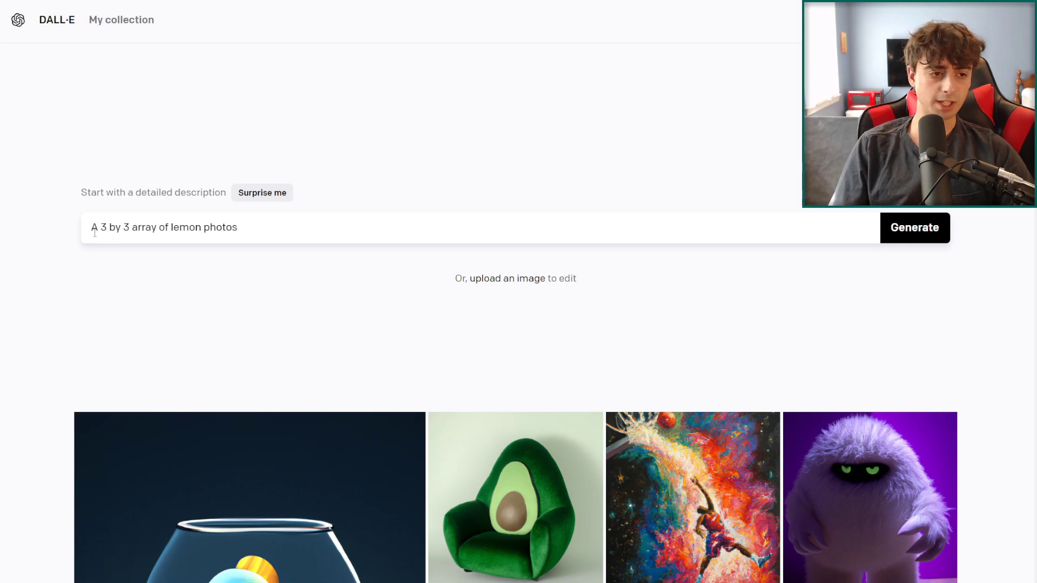
{"action": "left_click_drag", "start_coordinate": [93, 227], "coordinate": [170, 223]}
{"action": "left_click_drag", "start_coordinate": [171, 227], "coordinate": [292, 215]}
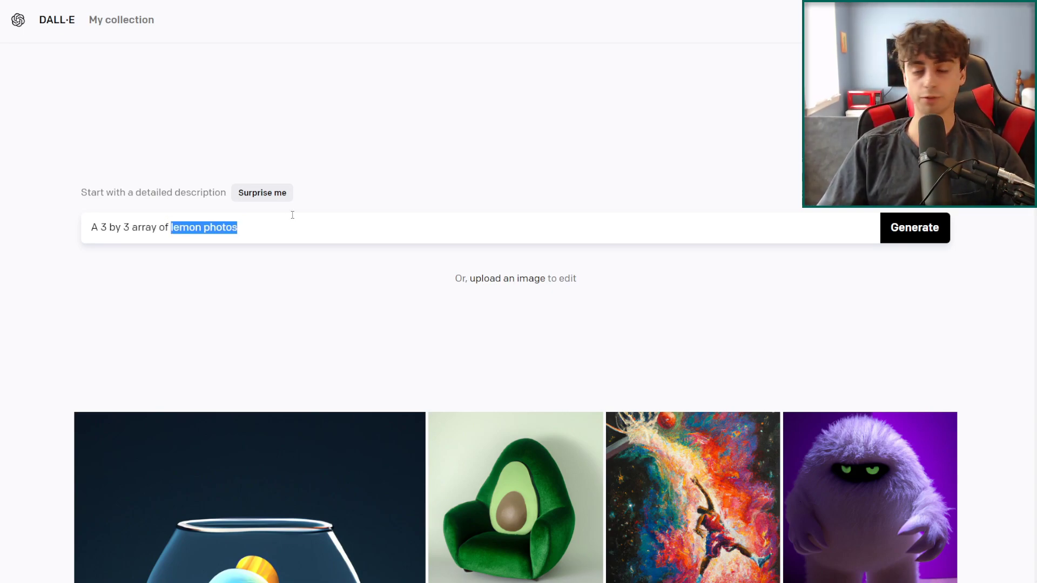
{"action": "left_click", "coordinate": [106, 225]}
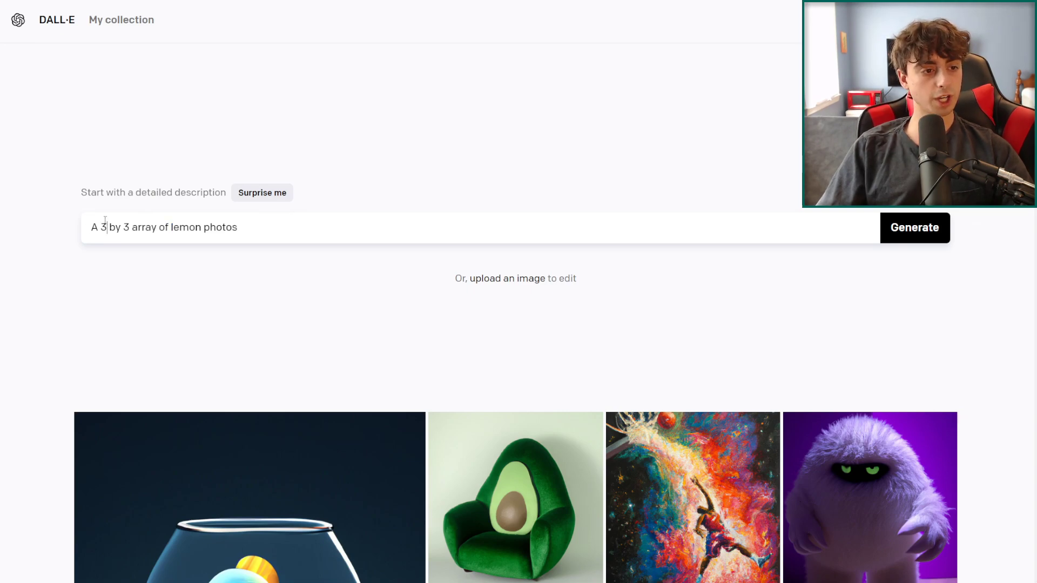
{"action": "key", "text": "BackSpace"}
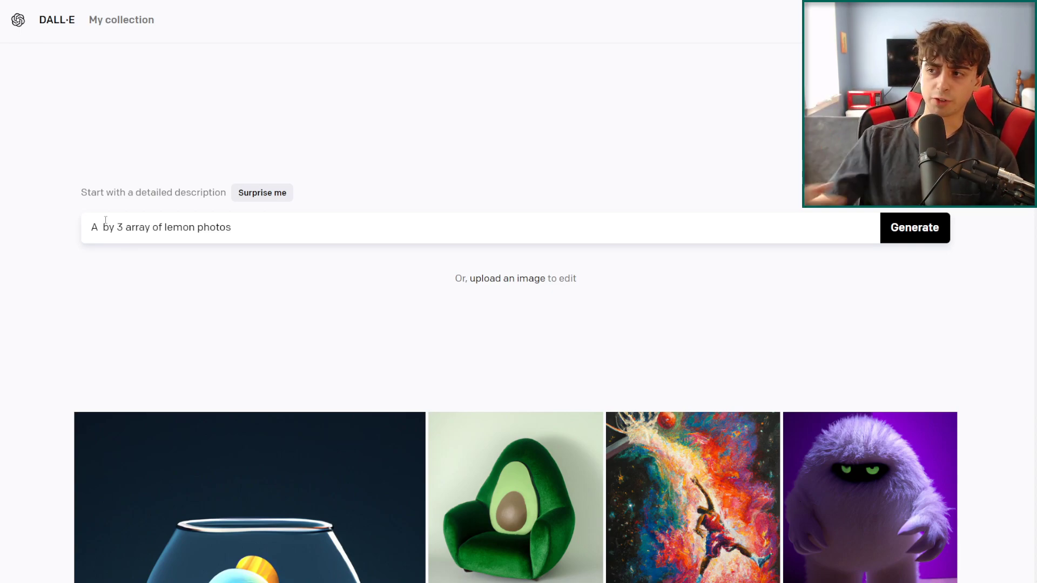
{"action": "type", "text": "3"}
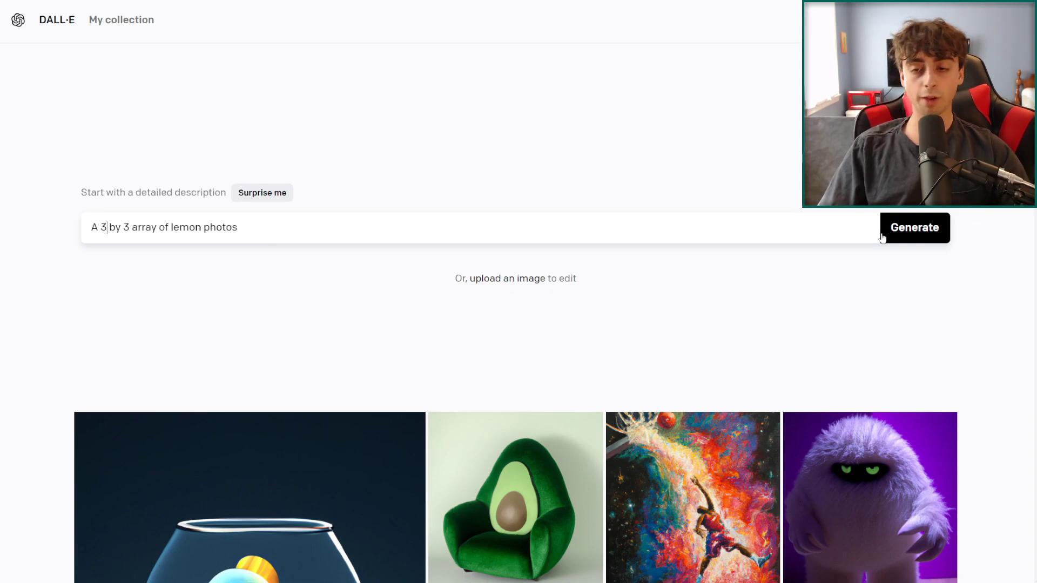
{"action": "left_click", "coordinate": [919, 228]}
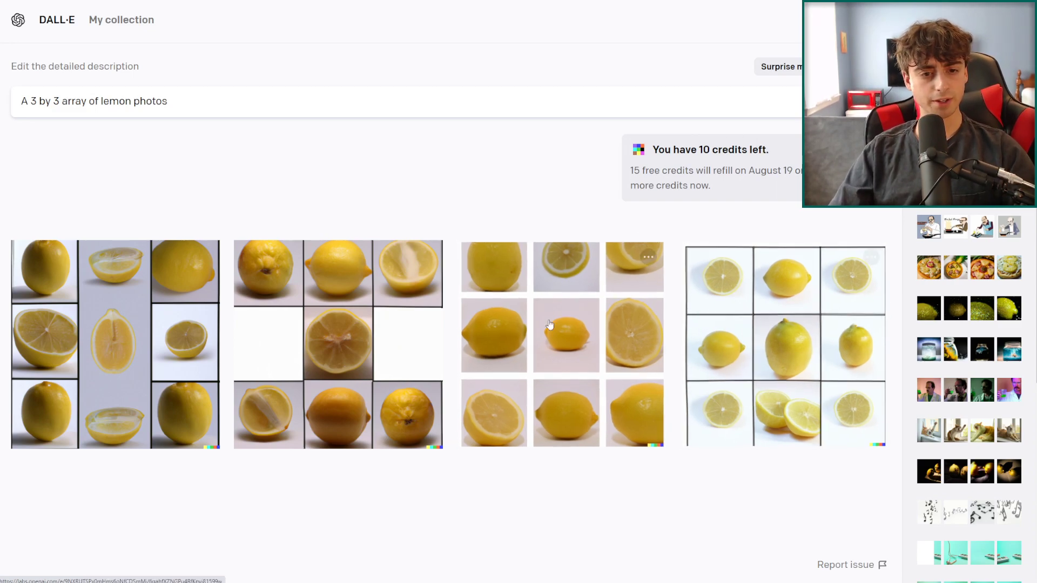
Step: Open the third lemon grid result enlarged on its own page
{"action": "left_click", "coordinate": [607, 404]}
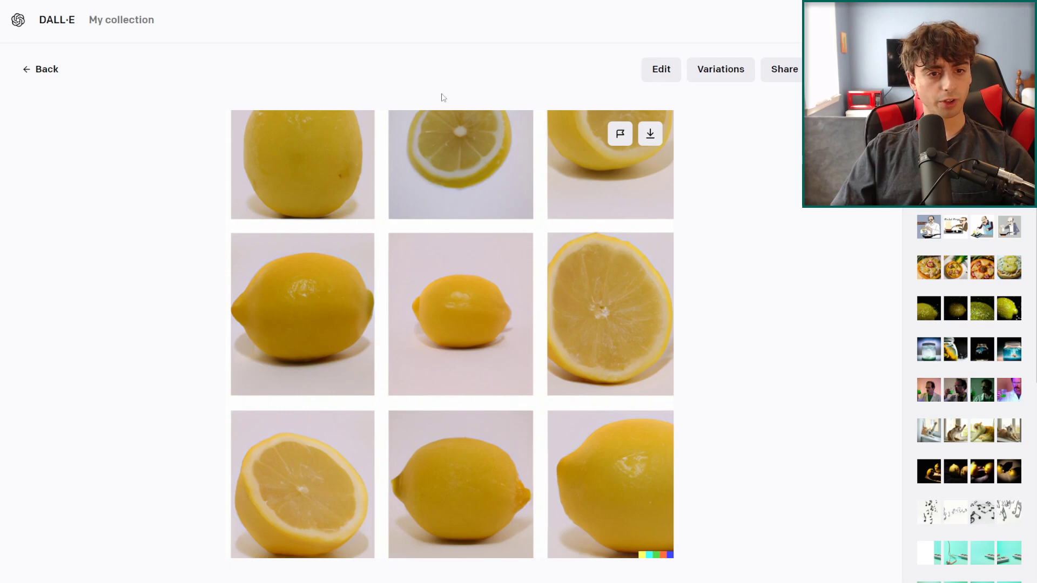
Step: Compare the lemon results and open the fourth grid, halved lemons on white, enlarged
{"action": "left_click", "coordinate": [47, 69]}
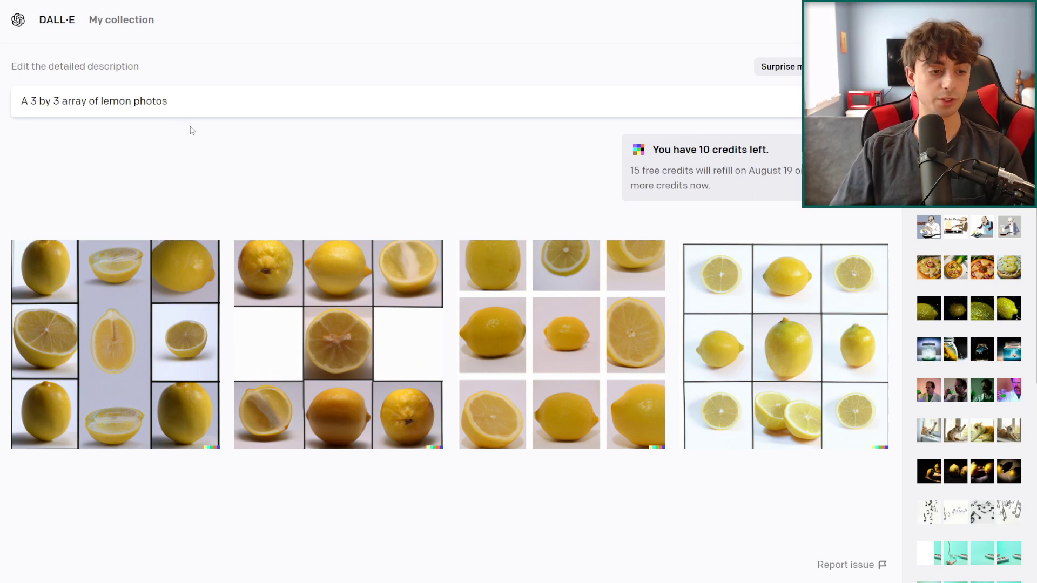
{"action": "left_click", "coordinate": [786, 346]}
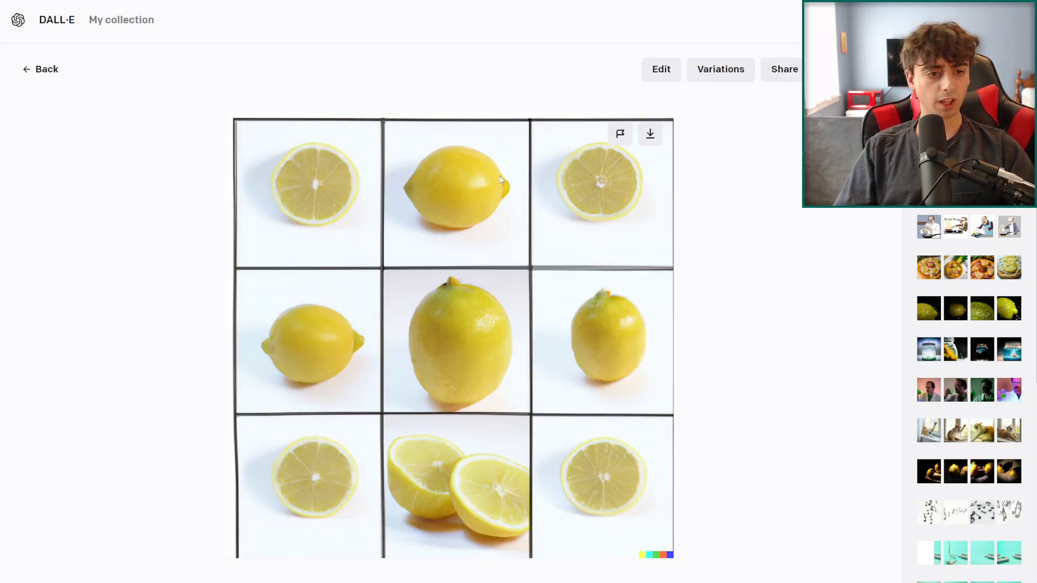
{"action": "left_click", "coordinate": [39, 70]}
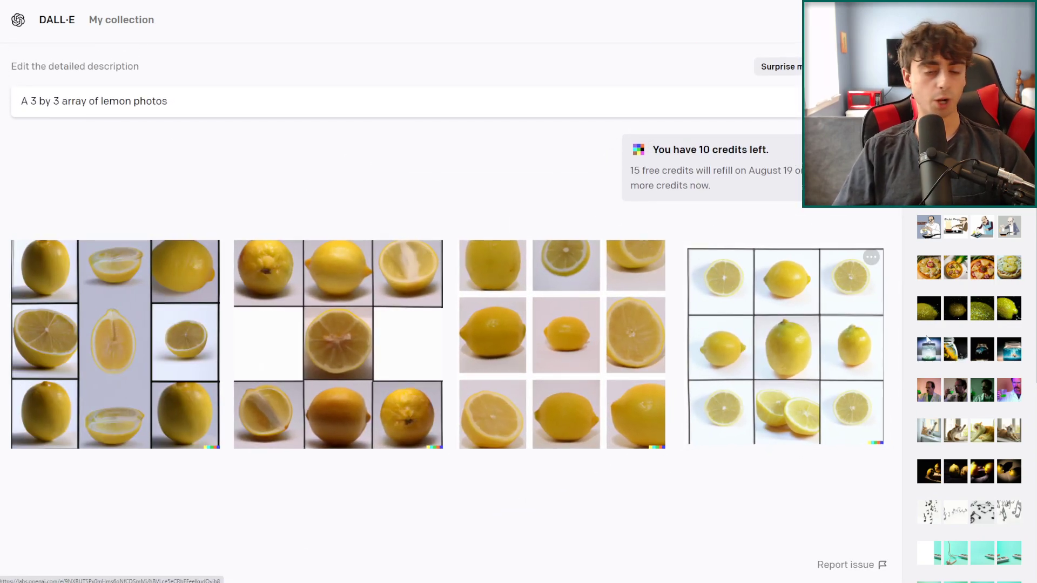
{"action": "left_click", "coordinate": [853, 353]}
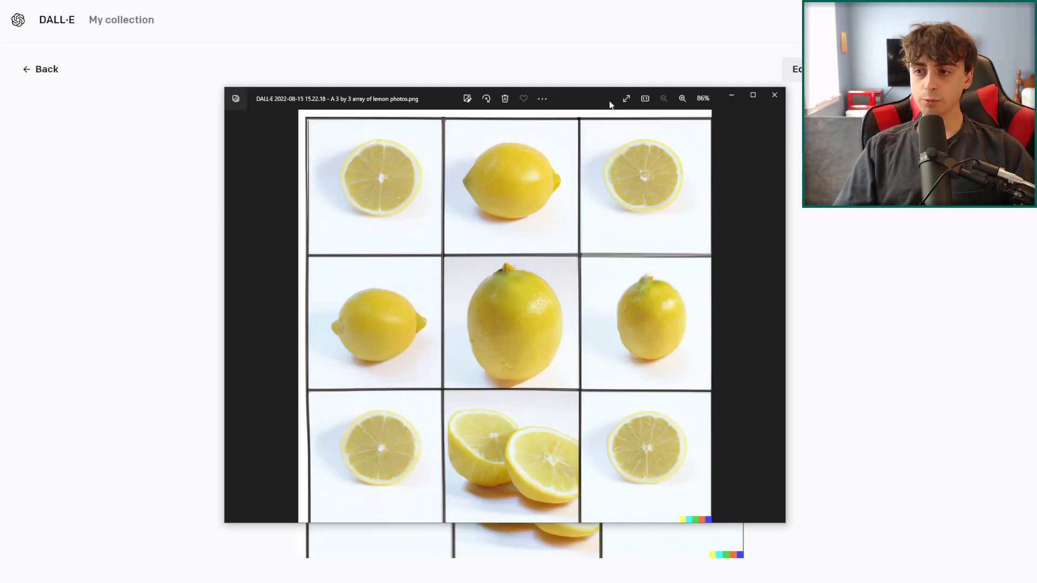
Step: Crop the downloaded lemon grid to the top-left halved lemon and save over the original
{"action": "left_click_drag", "start_coordinate": [610, 104], "coordinate": [574, 98]}
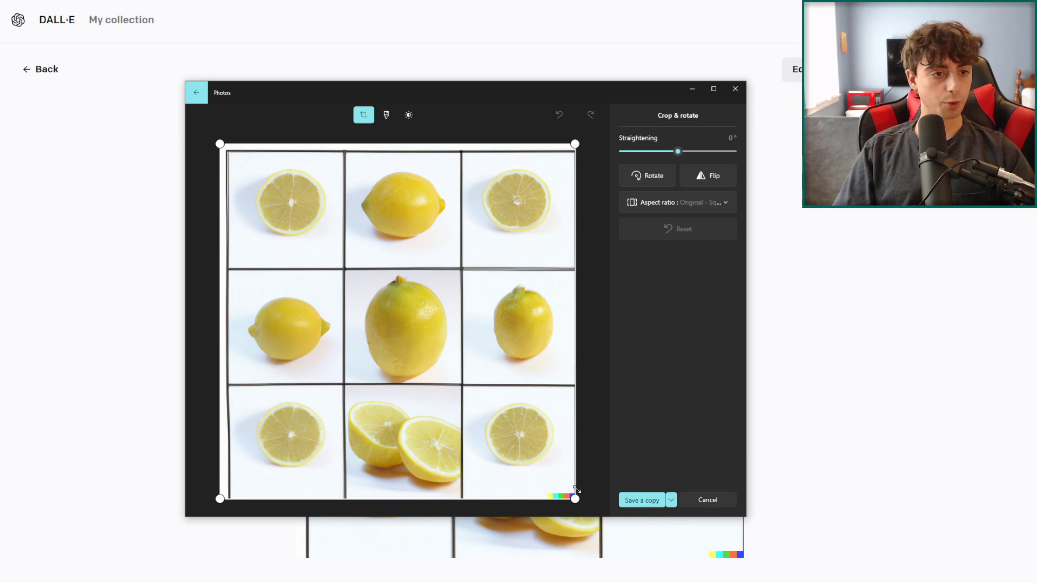
{"action": "left_click_drag", "start_coordinate": [577, 493], "coordinate": [357, 258]}
{"action": "left_click_drag", "start_coordinate": [219, 144], "coordinate": [249, 173]}
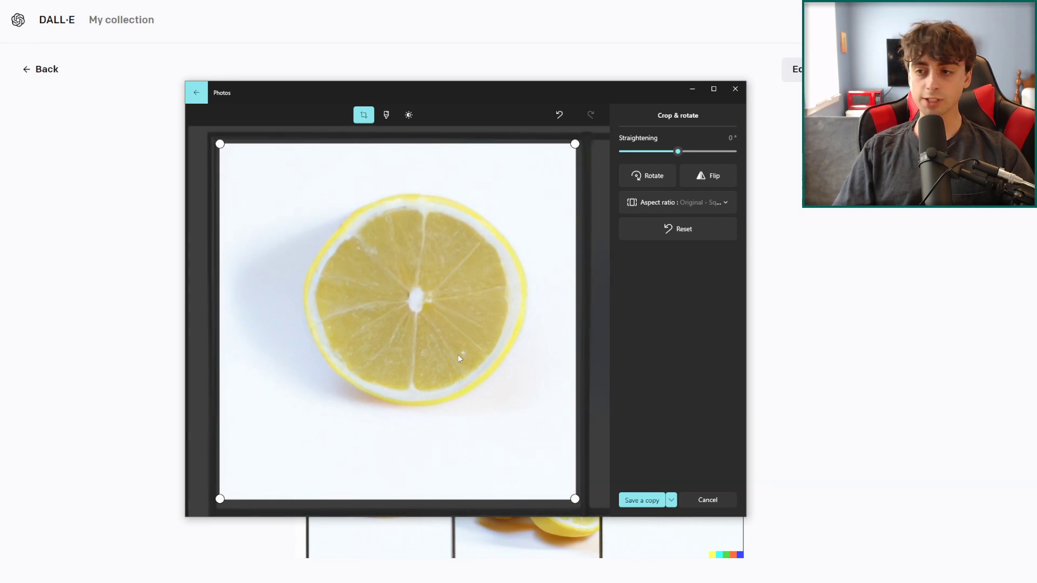
{"action": "left_click", "coordinate": [670, 499]}
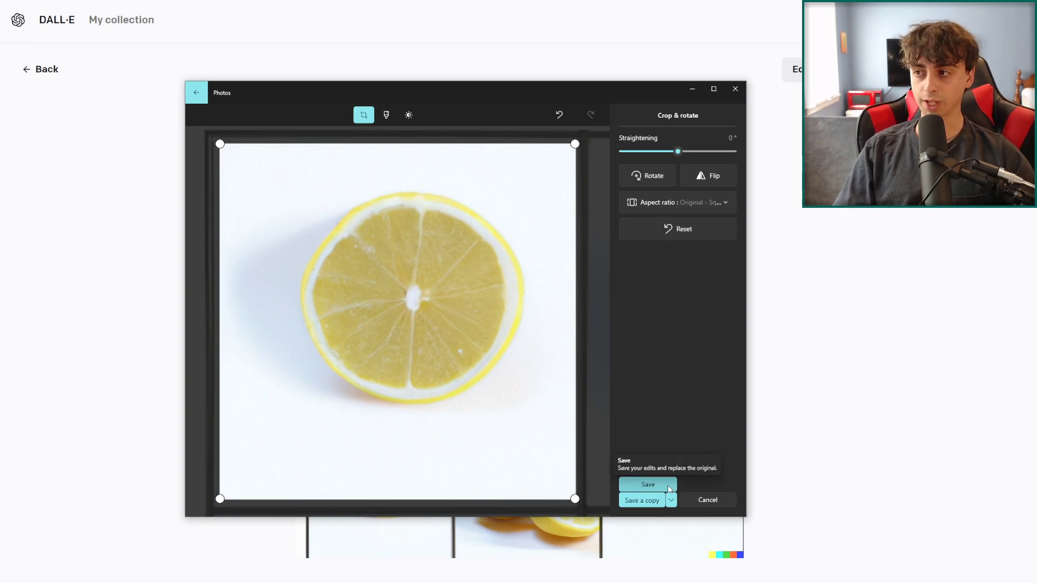
{"action": "left_click", "coordinate": [645, 485]}
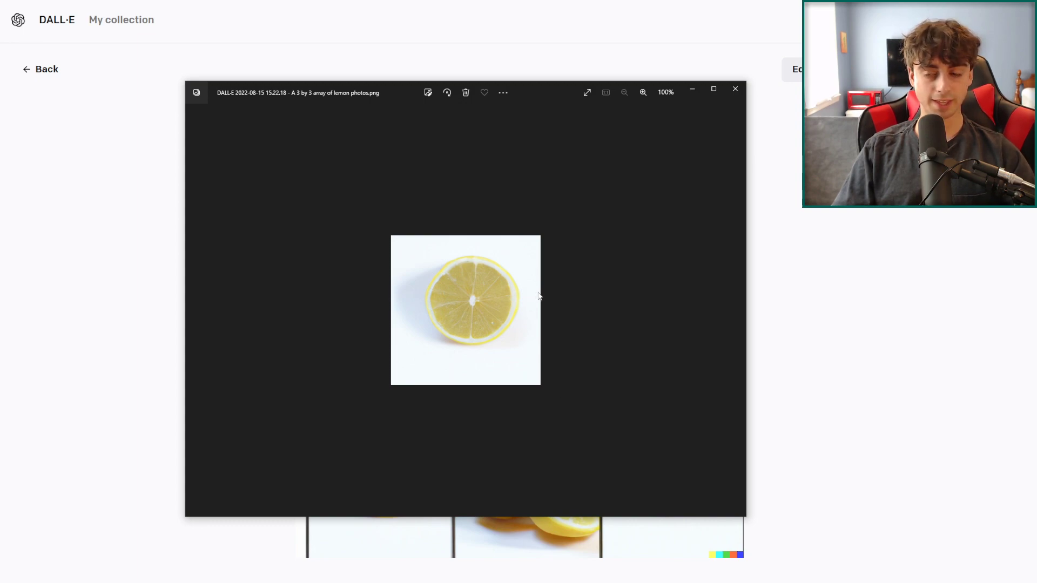
{"action": "left_click_drag", "start_coordinate": [523, 94], "coordinate": [763, 218]}
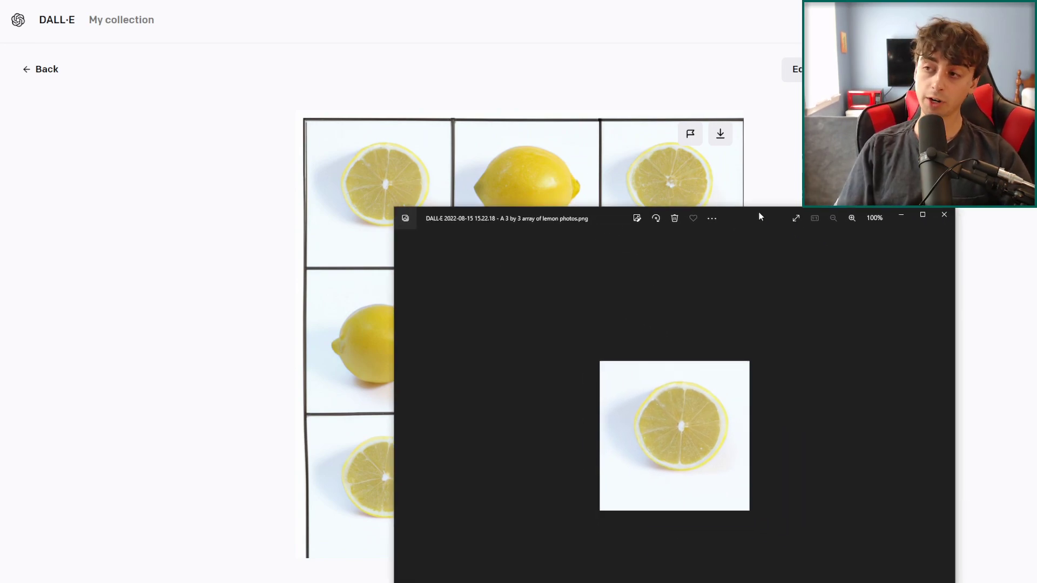
Step: Move the Photos viewer aside and return to DALL·E's four lemon grid results
{"action": "left_click_drag", "start_coordinate": [760, 216], "coordinate": [767, 544]}
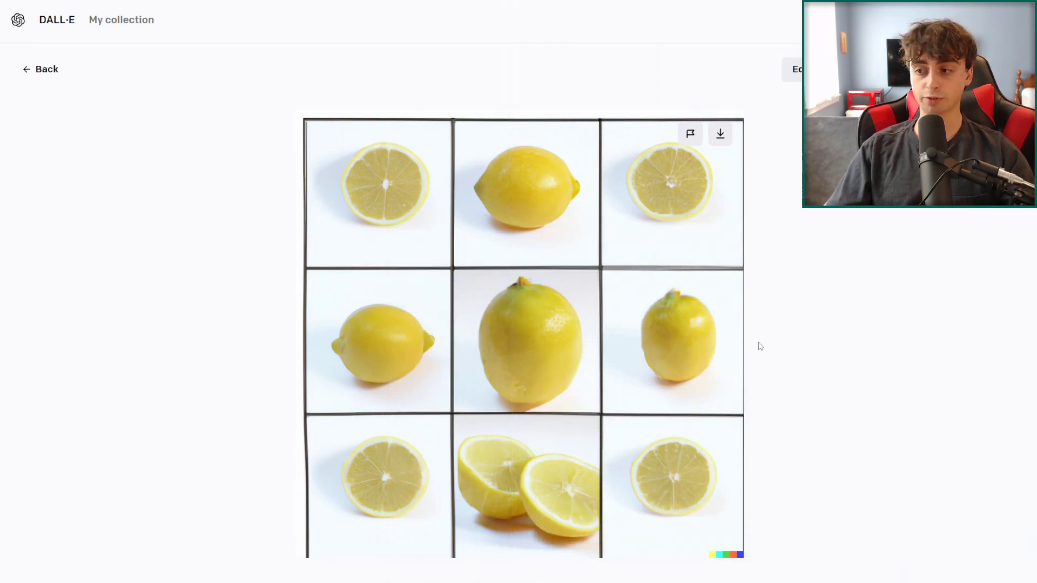
{"action": "key", "text": "alt+Left"}
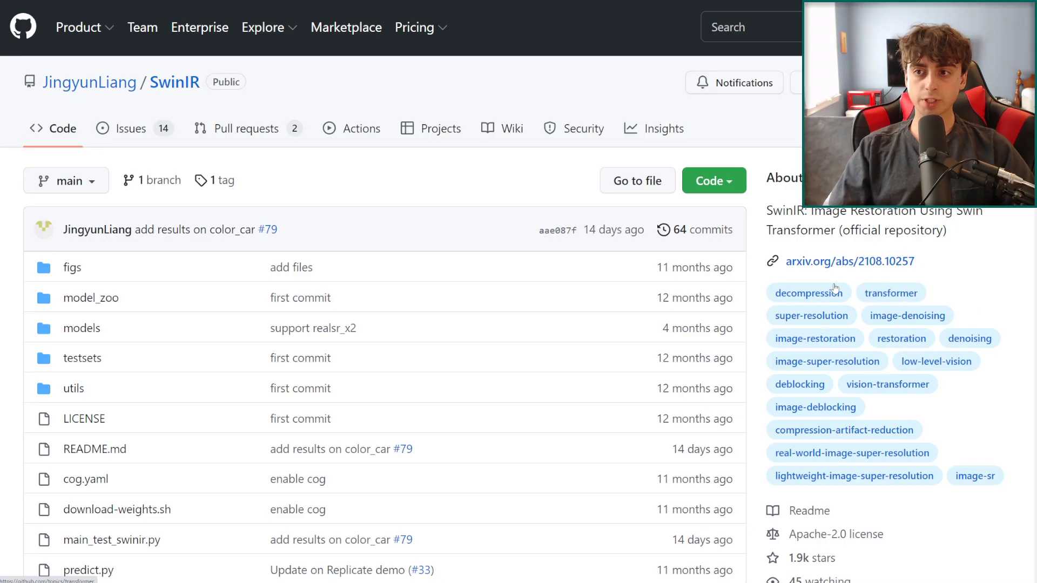
Step: Scroll down the SwinIR README on GitHub to reach the Colab demo link
{"action": "scroll", "coordinate": [590, 324], "scroll_direction": "down", "scroll_amount": 10}
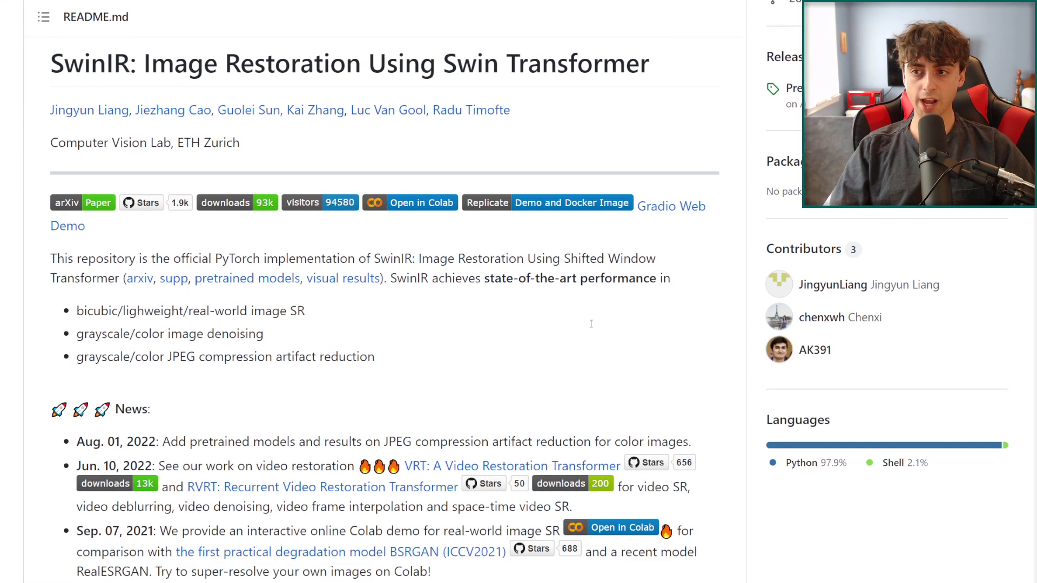
{"action": "scroll", "coordinate": [590, 324], "scroll_direction": "down", "scroll_amount": 1}
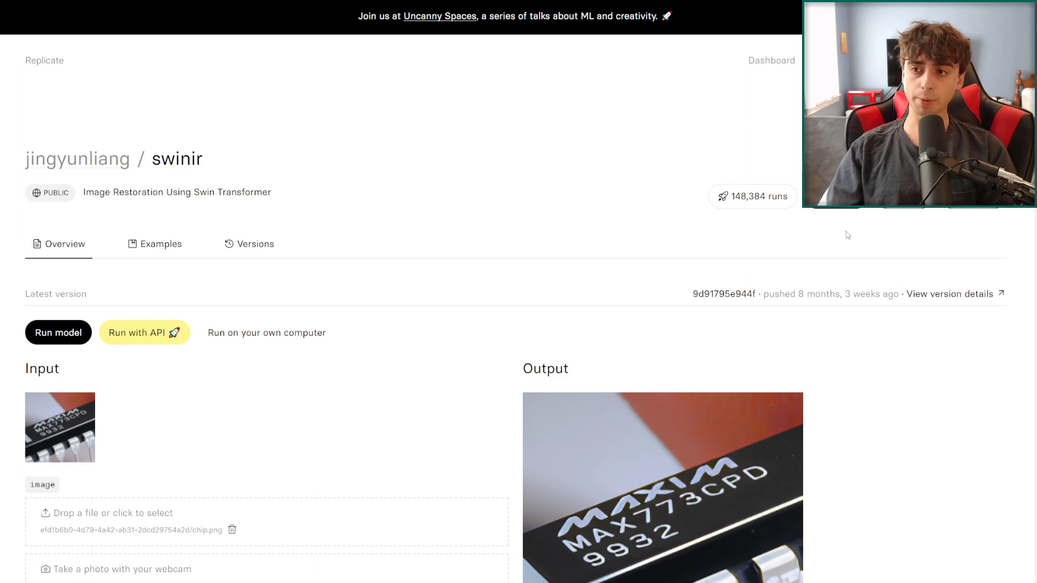
{"action": "scroll", "coordinate": [837, 254], "scroll_direction": "down", "scroll_amount": 4}
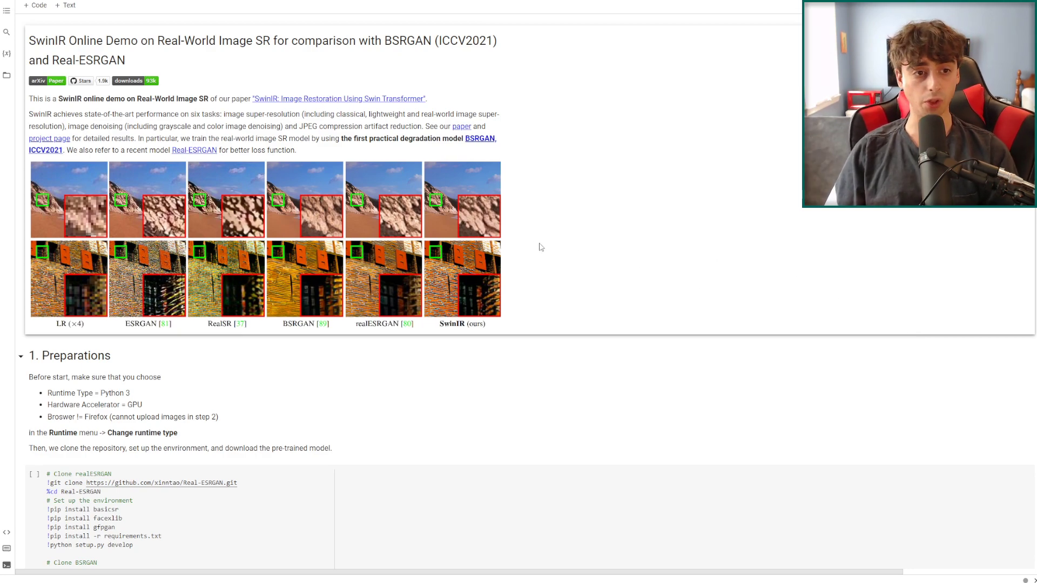
Step: Enlarge the notebook and run the Preparations cell, accepting the warning, to download SwinIR models
{"action": "scroll", "coordinate": [457, 256], "scroll_direction": "down", "scroll_amount": 3}
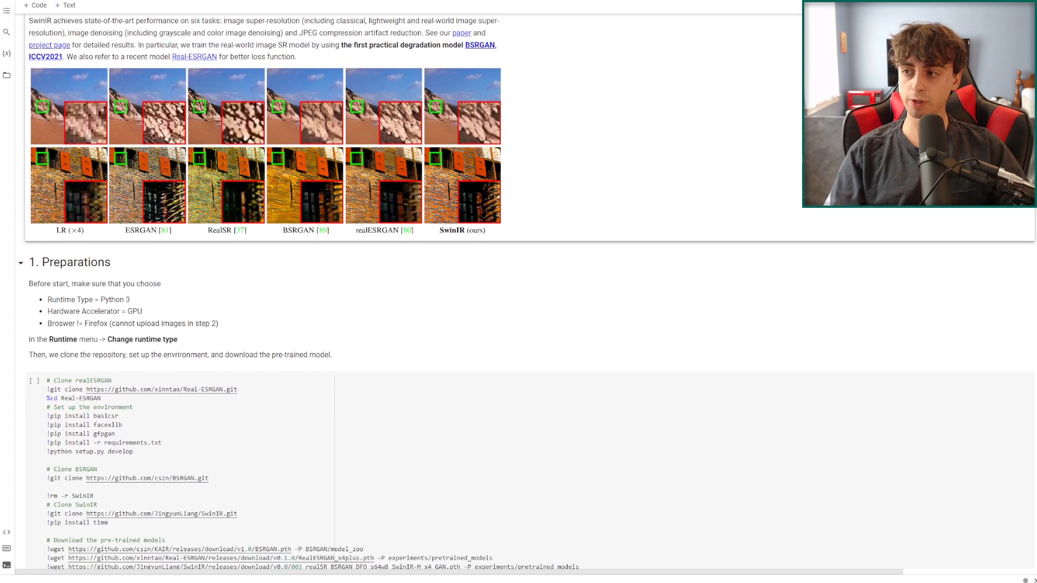
{"action": "key", "text": "ctrl+plus"}
{"action": "key", "text": "ctrl+plus"}
{"action": "key", "text": "ctrl+plus"}
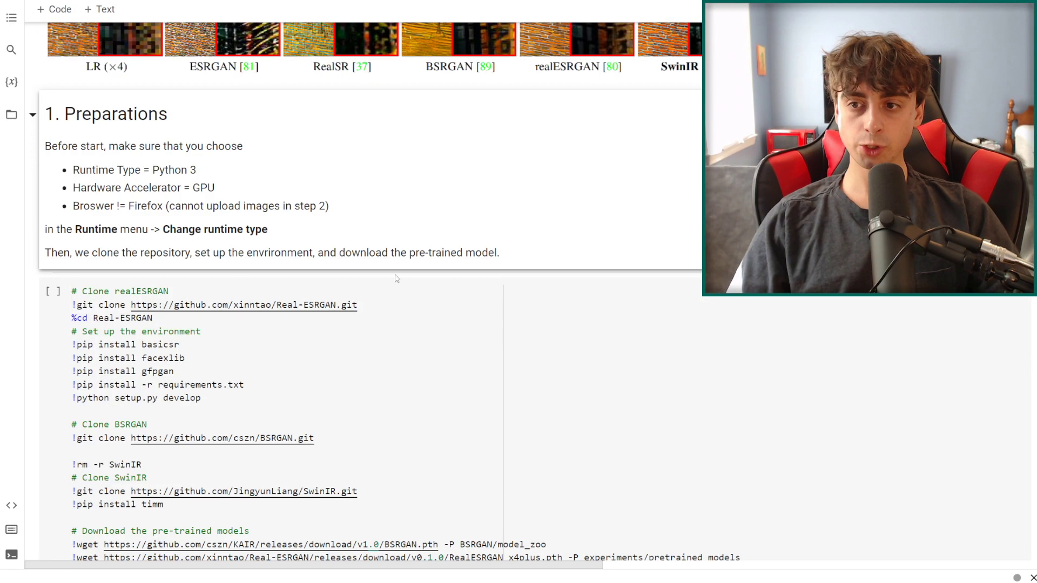
{"action": "scroll", "coordinate": [397, 279], "scroll_direction": "down", "scroll_amount": 3}
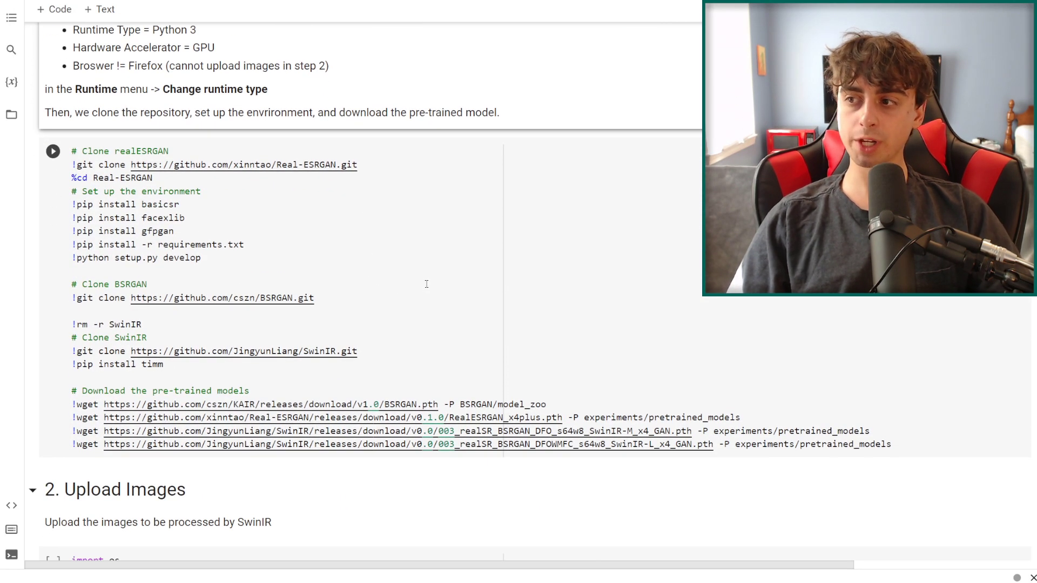
{"action": "left_click", "coordinate": [53, 151]}
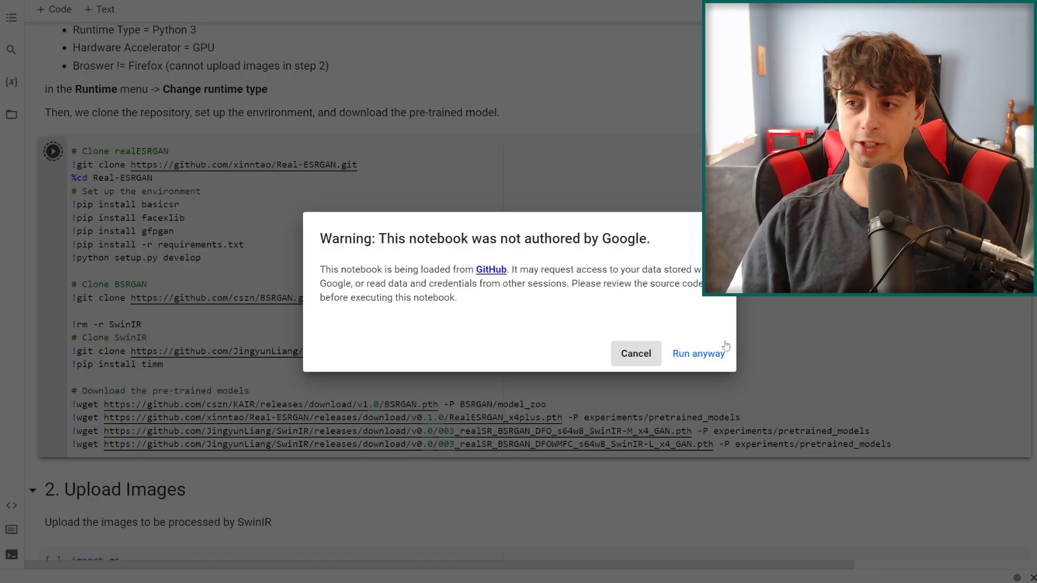
{"action": "left_click", "coordinate": [707, 357]}
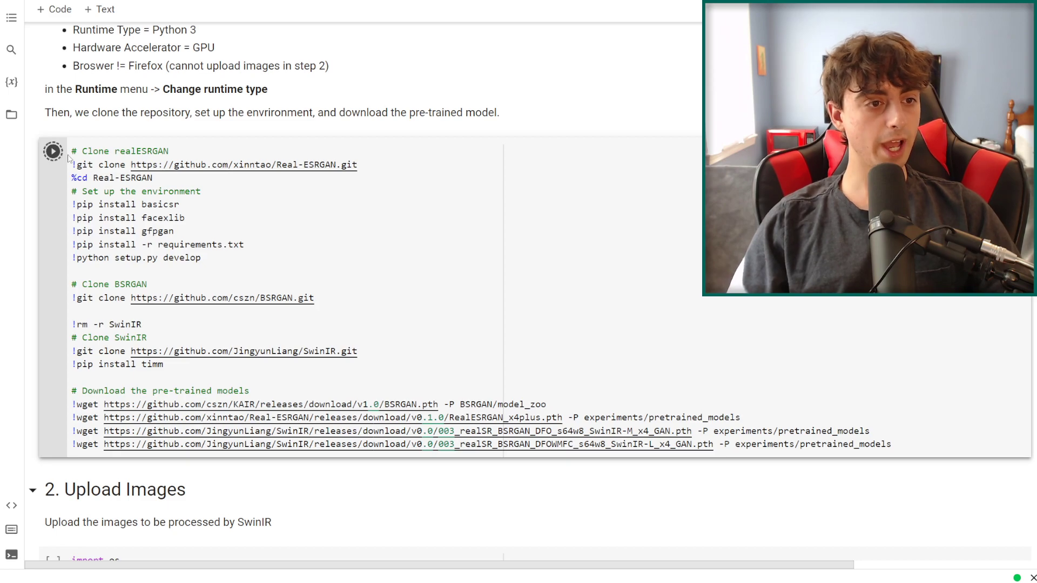
Step: Scroll down to 2. Upload Images and run that code cell with Shift+Enter
{"action": "scroll", "coordinate": [250, 369], "scroll_direction": "down", "scroll_amount": 3}
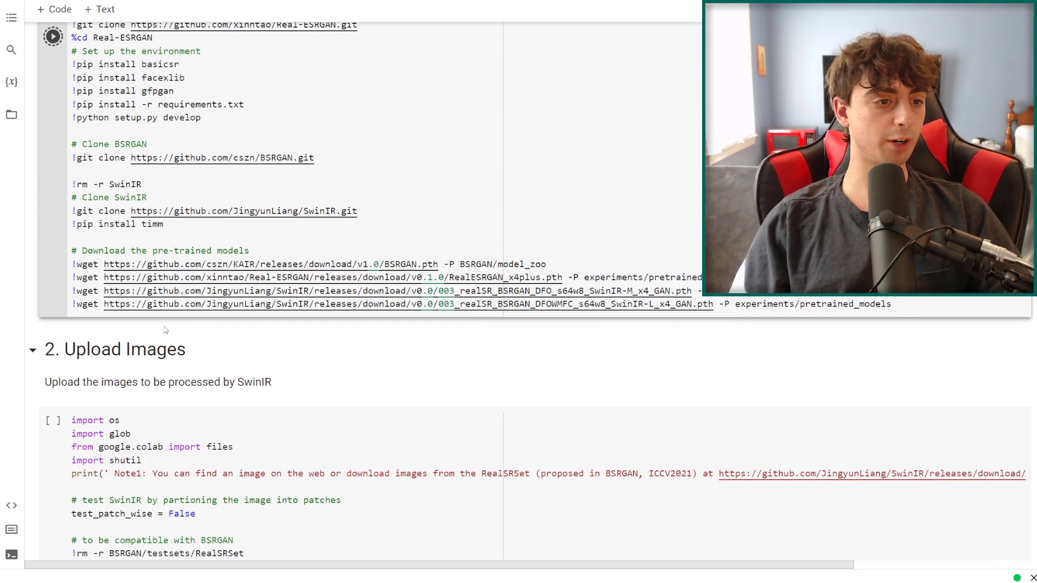
{"action": "scroll", "coordinate": [302, 346], "scroll_direction": "down", "scroll_amount": 1}
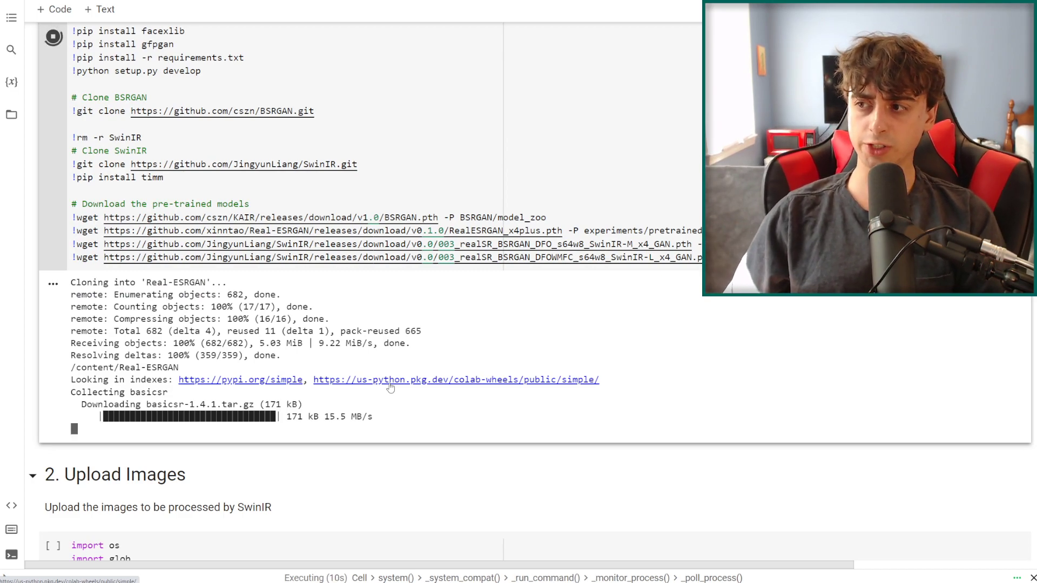
{"action": "scroll", "coordinate": [436, 412], "scroll_direction": "down", "scroll_amount": 5}
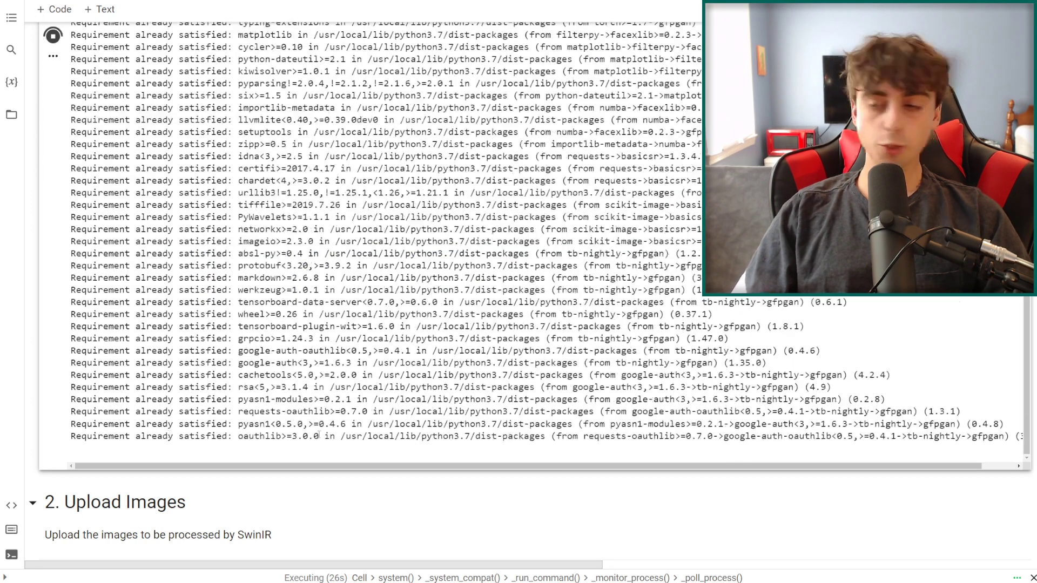
{"action": "scroll", "coordinate": [318, 435], "scroll_direction": "down", "scroll_amount": 3}
{"action": "scroll", "coordinate": [220, 359], "scroll_direction": "up", "scroll_amount": 2}
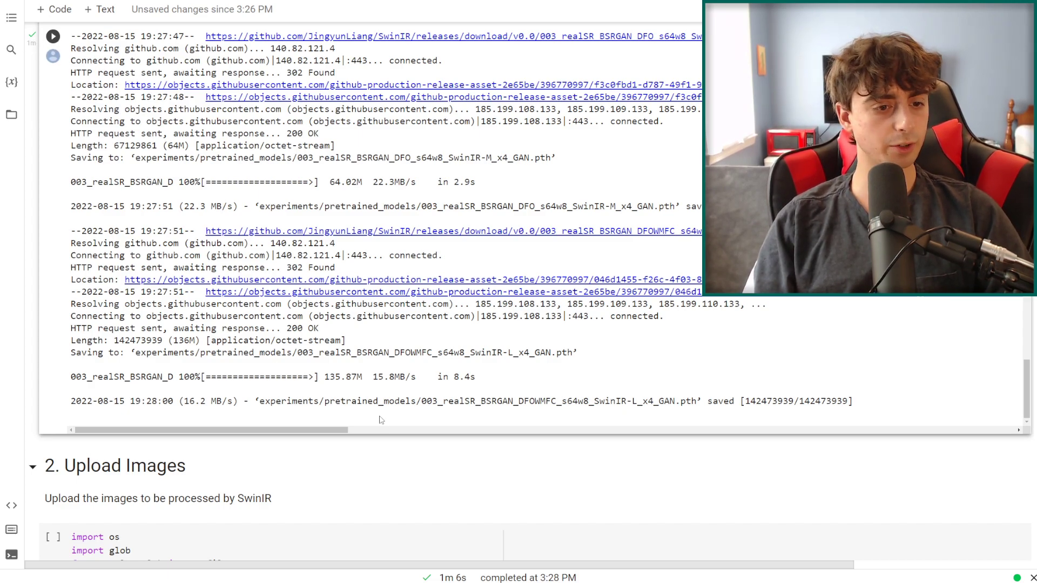
{"action": "scroll", "coordinate": [322, 397], "scroll_direction": "down", "scroll_amount": 2}
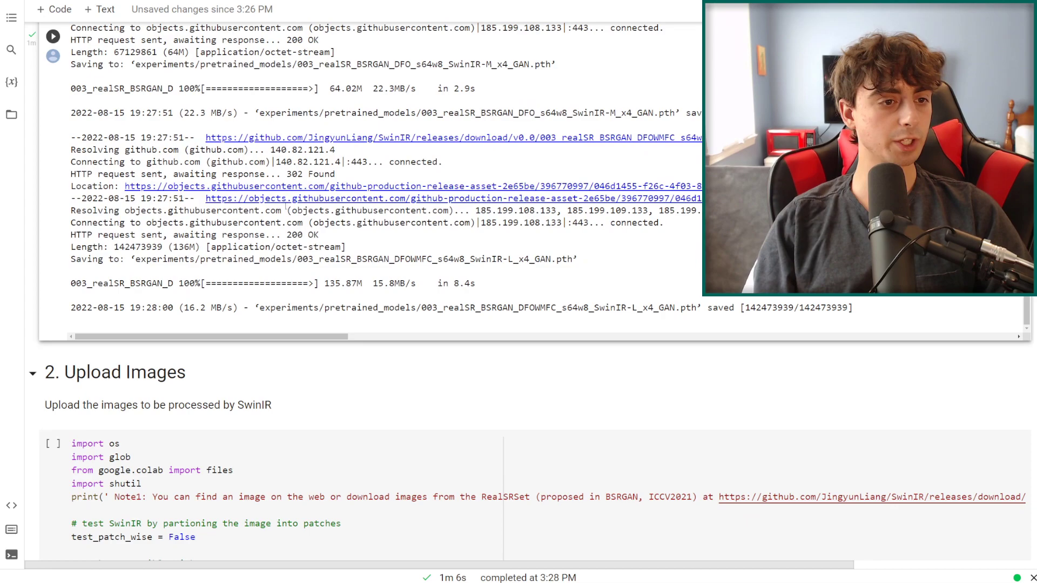
{"action": "scroll", "coordinate": [84, 190], "scroll_direction": "down", "scroll_amount": 5}
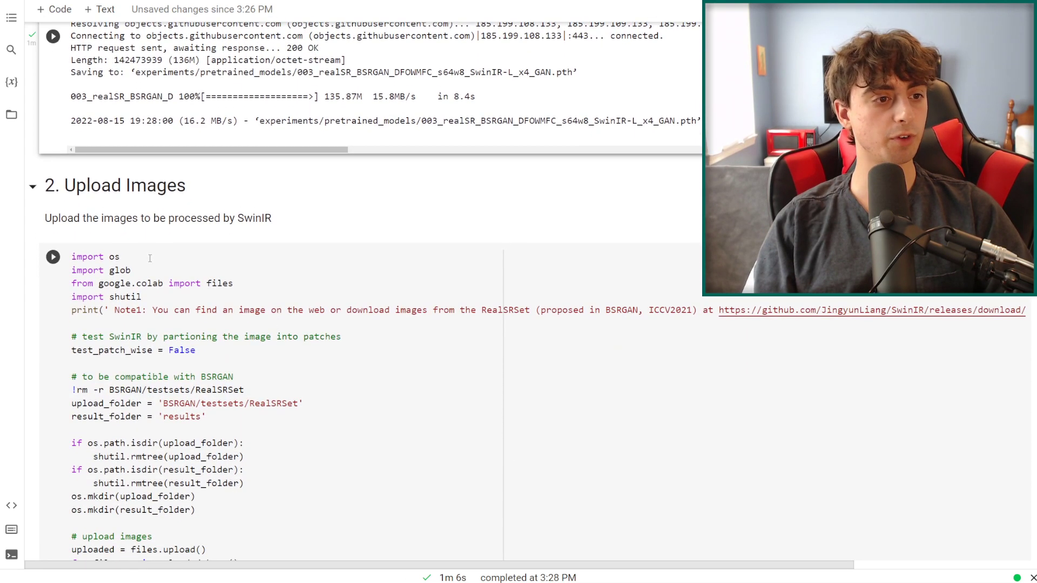
{"action": "key", "text": "shift+Return"}
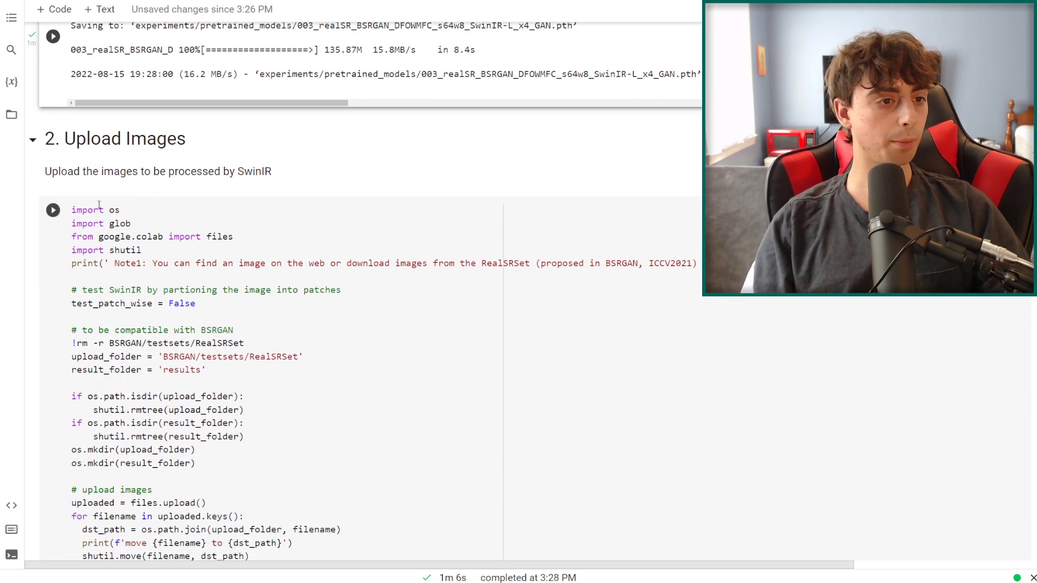
{"action": "scroll", "coordinate": [190, 242], "scroll_direction": "down", "scroll_amount": 1}
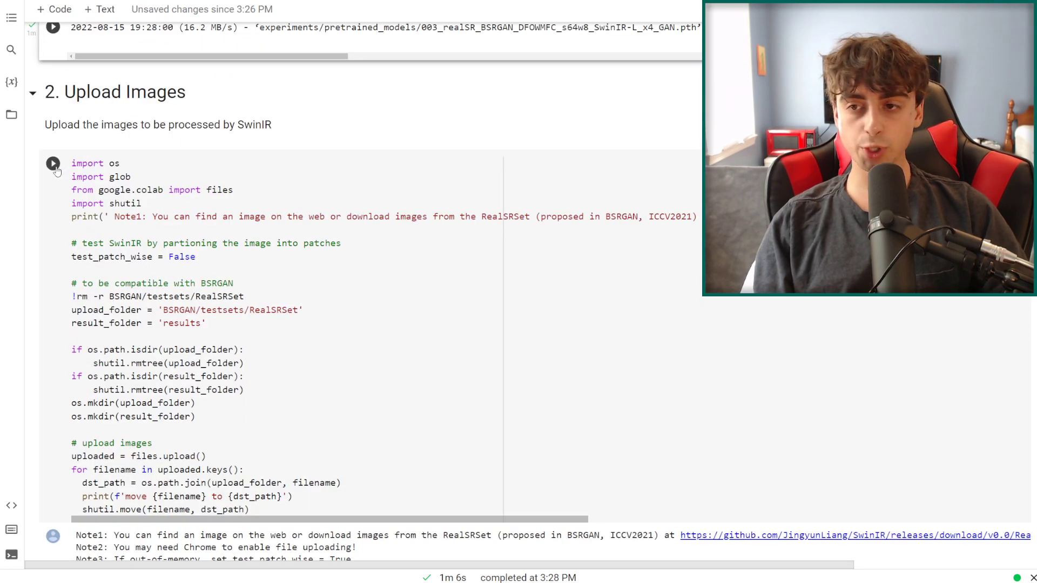
Step: Rerun the Upload Images cell and choose the DALL·E lemon PNG from Downloads to upload
{"action": "left_click", "coordinate": [53, 163]}
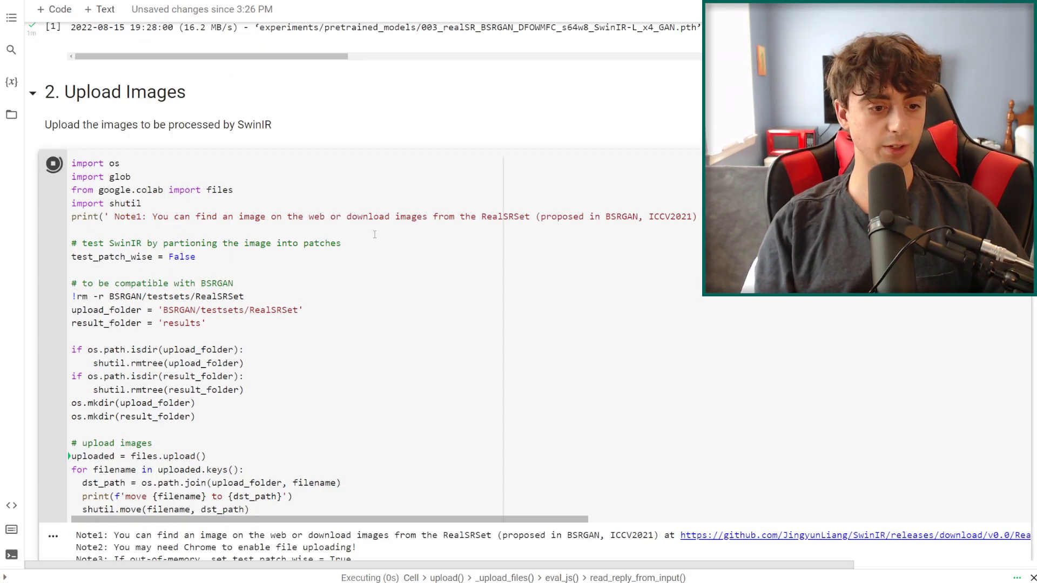
{"action": "scroll", "coordinate": [449, 306], "scroll_direction": "down", "scroll_amount": 3}
{"action": "scroll", "coordinate": [449, 306], "scroll_direction": "up", "scroll_amount": 1}
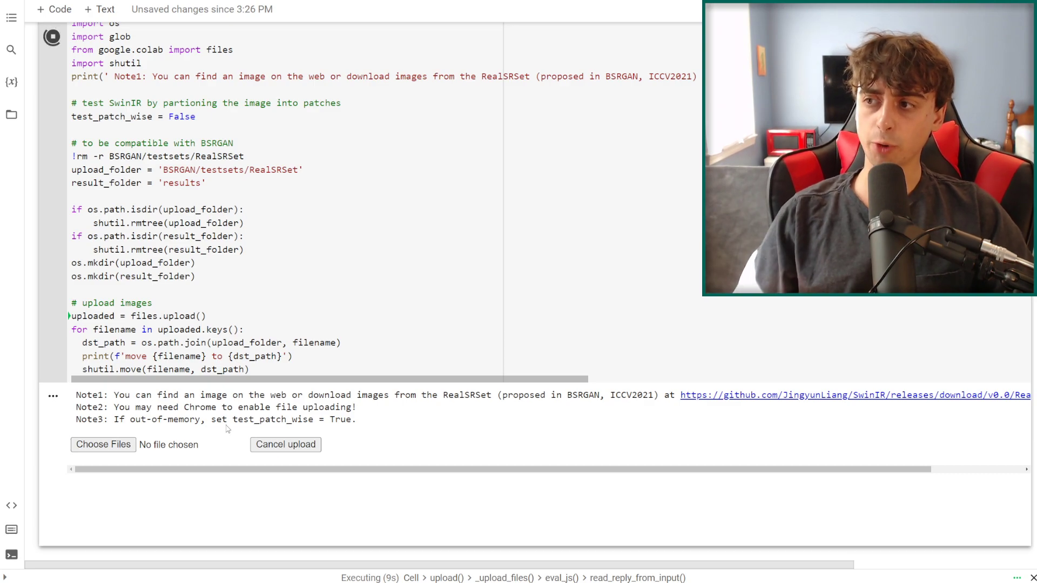
{"action": "left_click", "coordinate": [101, 446]}
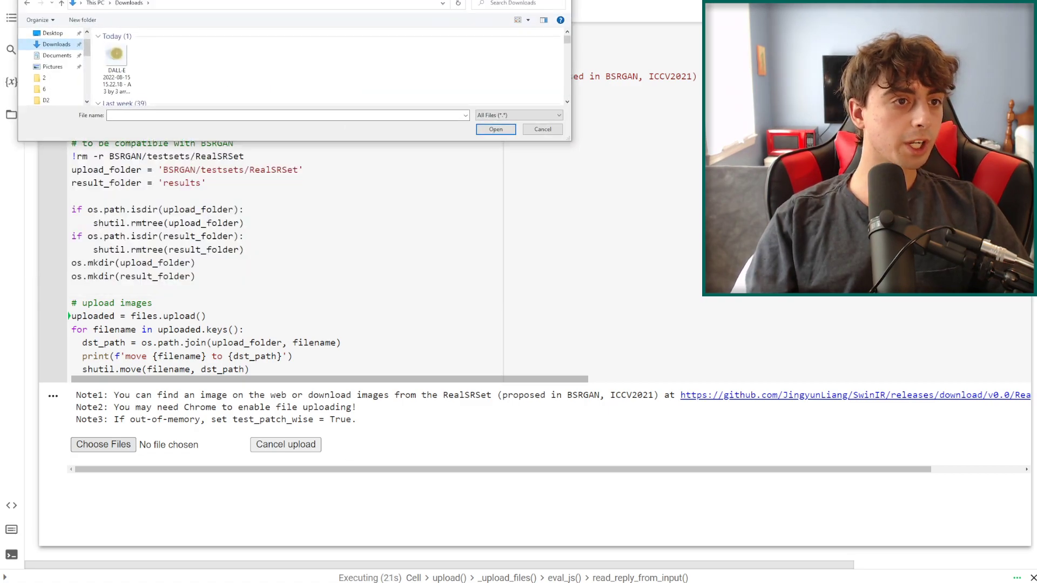
{"action": "left_click_drag", "start_coordinate": [560, 176], "coordinate": [416, 139]}
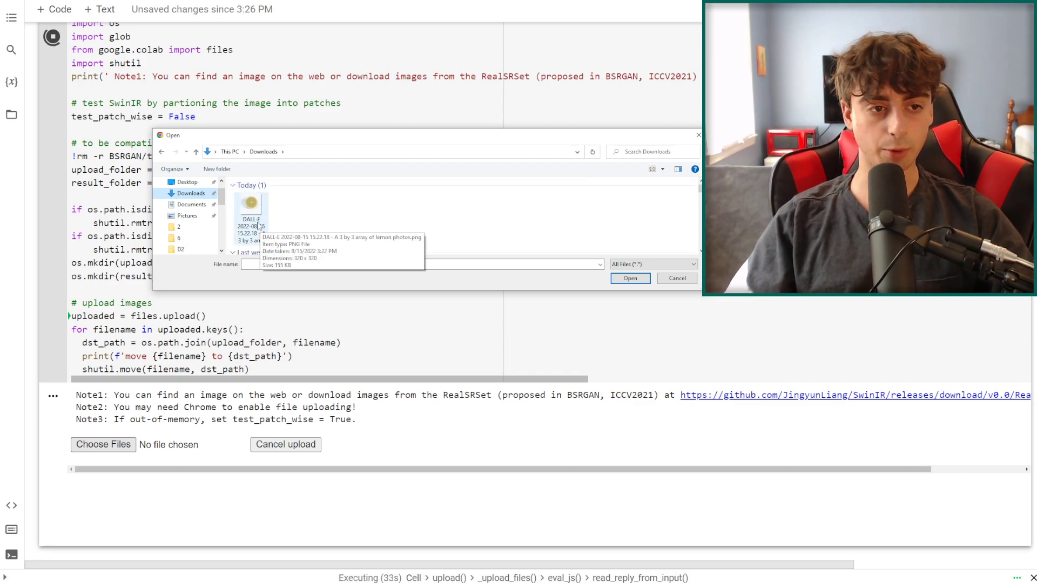
{"action": "left_click", "coordinate": [260, 225]}
{"action": "left_click_drag", "start_coordinate": [631, 206], "coordinate": [247, 258]}
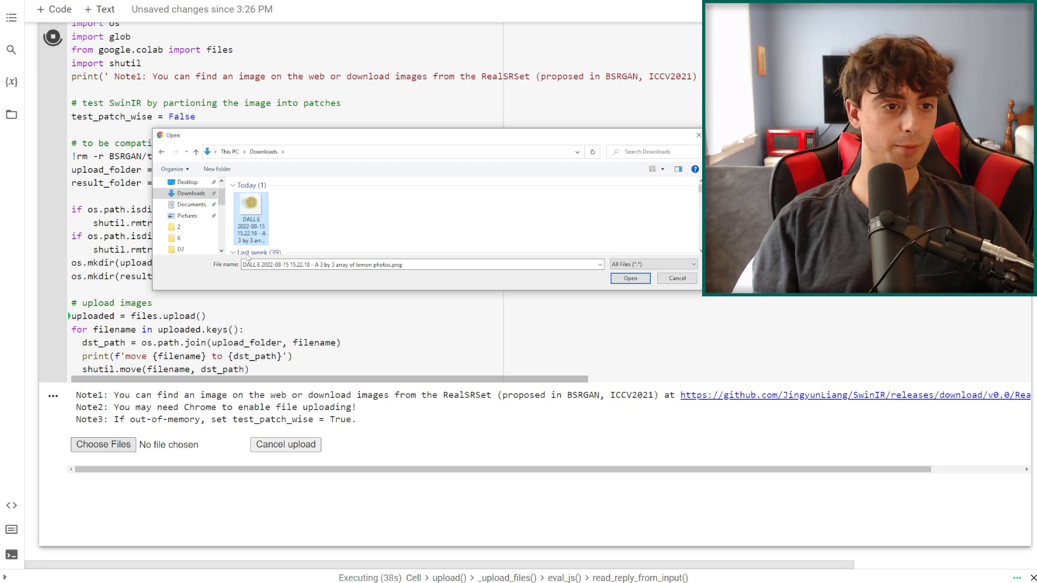
{"action": "left_click", "coordinate": [631, 278]}
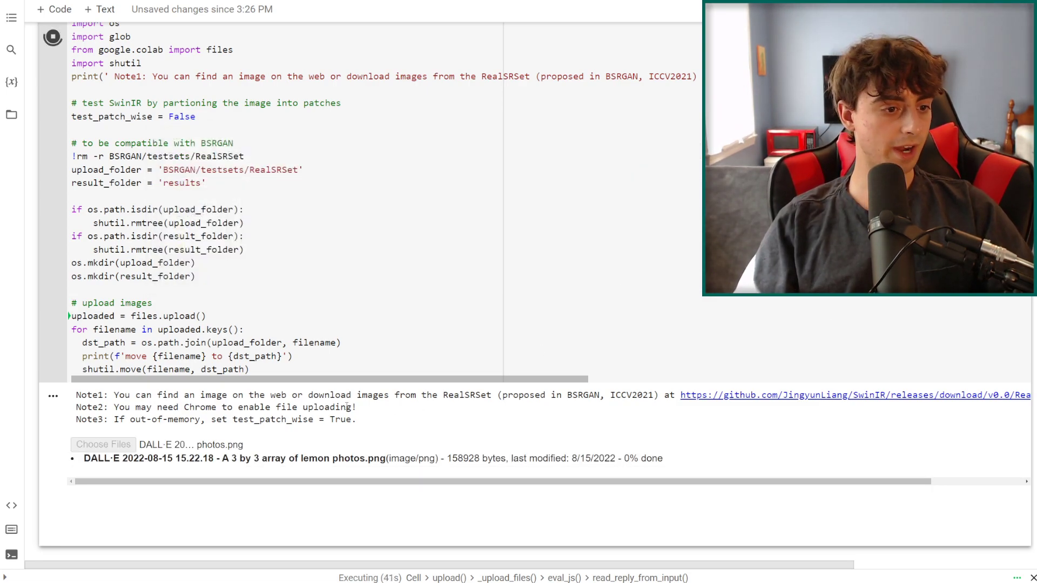
Step: Confirm the lemon PNG shows 100% uploaded, check its file name, and scroll to 3. Inference
{"action": "scroll", "coordinate": [410, 362], "scroll_direction": "down", "scroll_amount": 2}
{"action": "scroll", "coordinate": [106, 379], "scroll_direction": "down", "scroll_amount": 1}
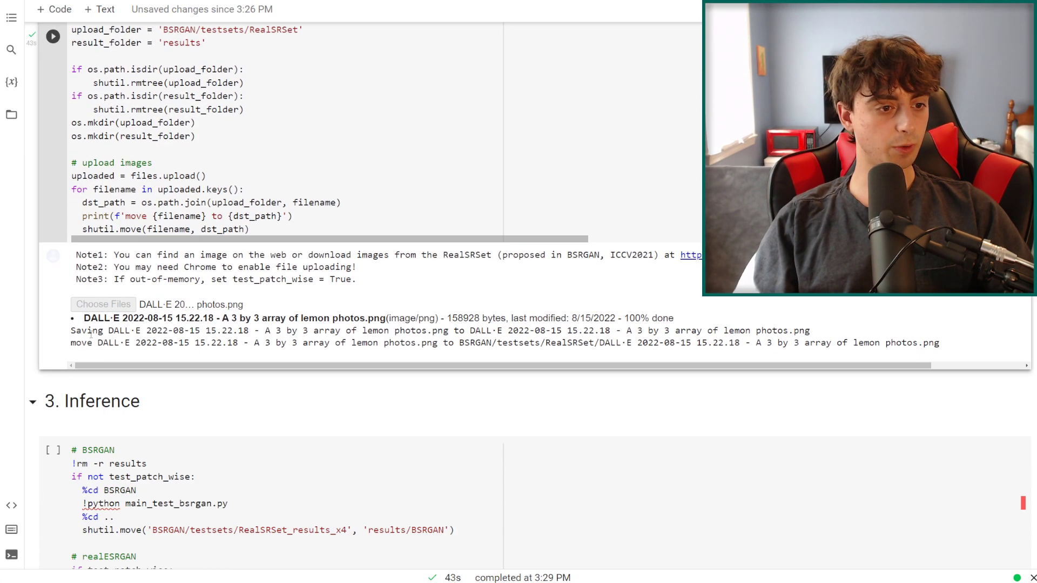
{"action": "left_click_drag", "start_coordinate": [628, 317], "coordinate": [705, 319]}
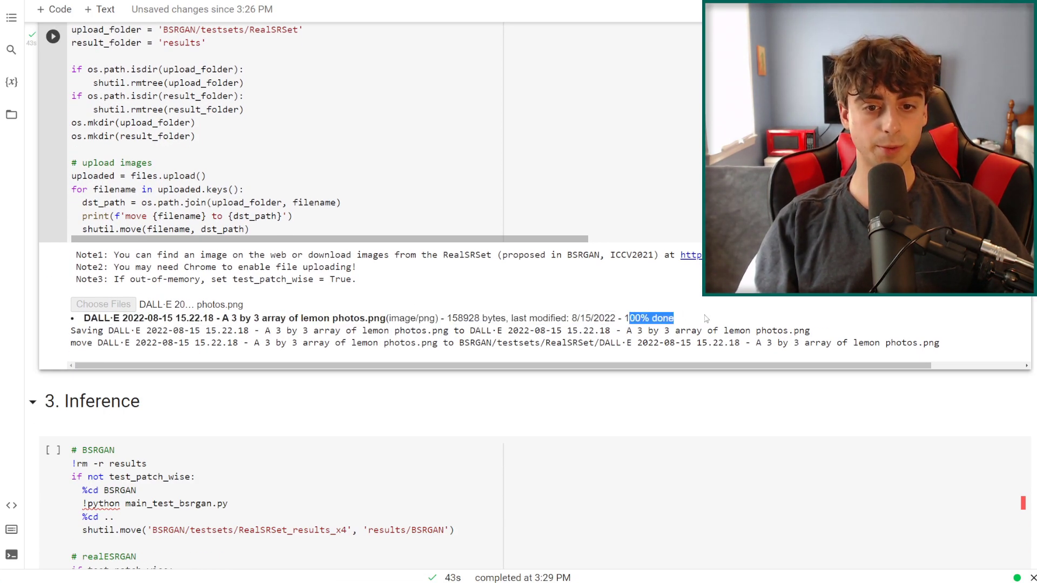
{"action": "left_click", "coordinate": [697, 322]}
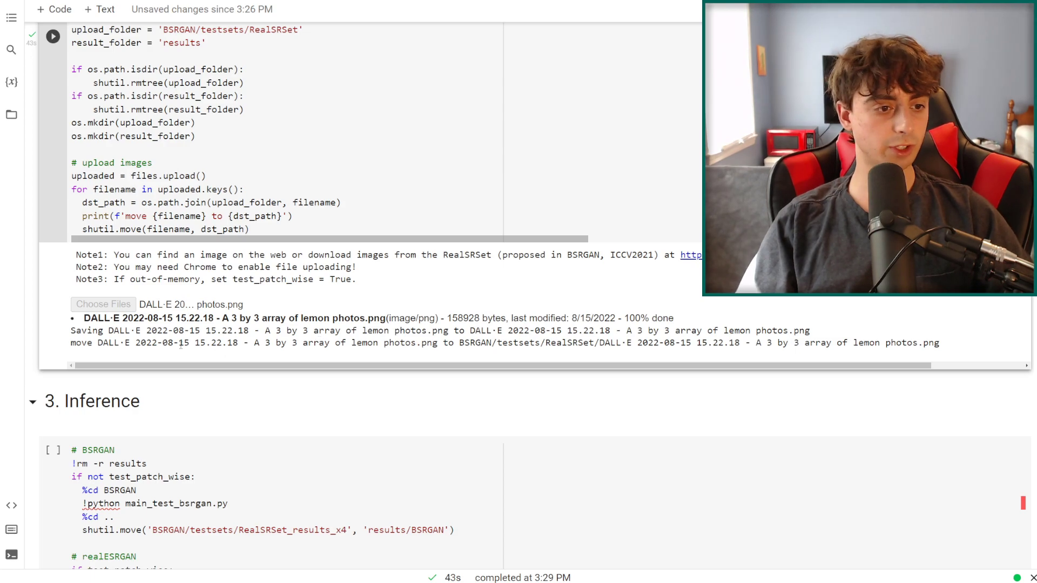
{"action": "left_click_drag", "start_coordinate": [380, 318], "coordinate": [128, 320]}
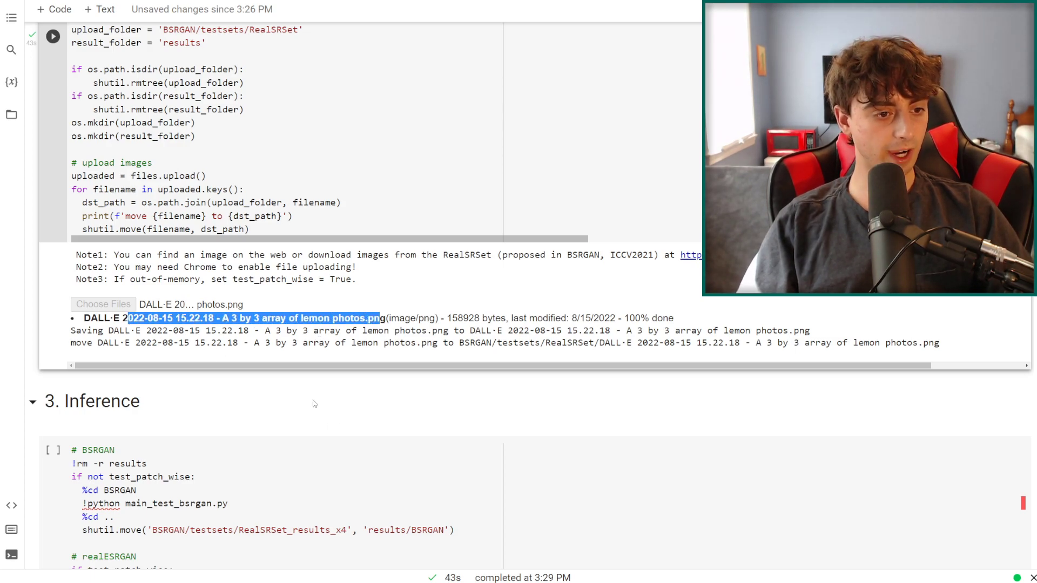
{"action": "scroll", "coordinate": [216, 302], "scroll_direction": "down", "scroll_amount": 2}
{"action": "left_click", "coordinate": [158, 220]}
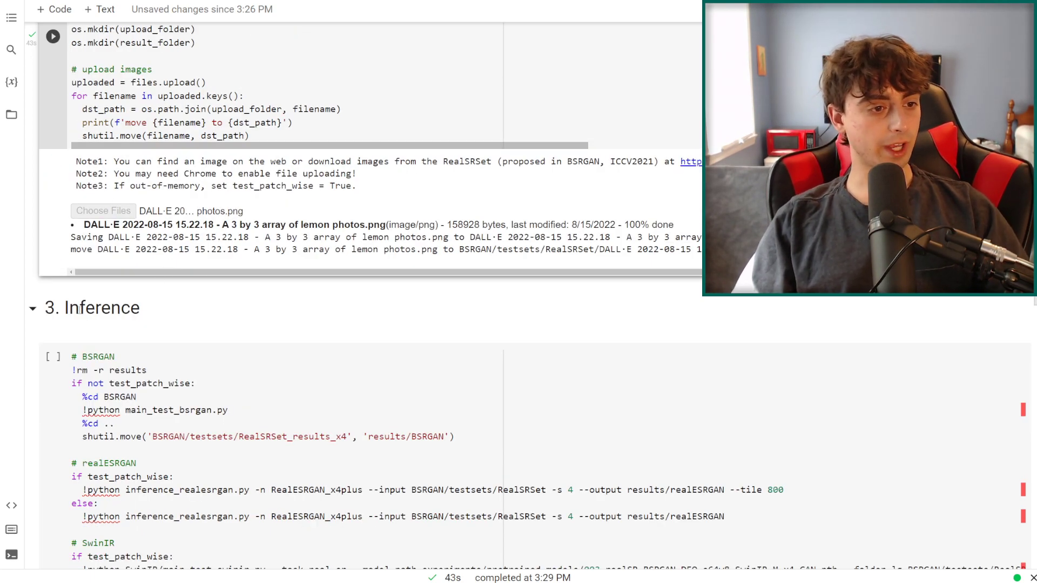
{"action": "scroll", "coordinate": [80, 309], "scroll_direction": "down", "scroll_amount": 2}
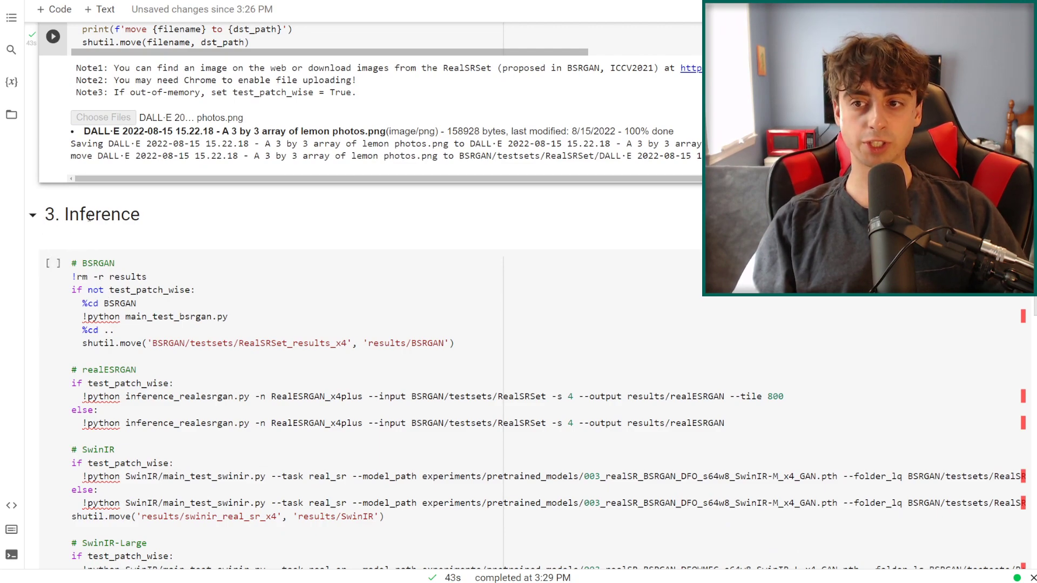
{"action": "scroll", "coordinate": [115, 239], "scroll_direction": "down", "scroll_amount": 2}
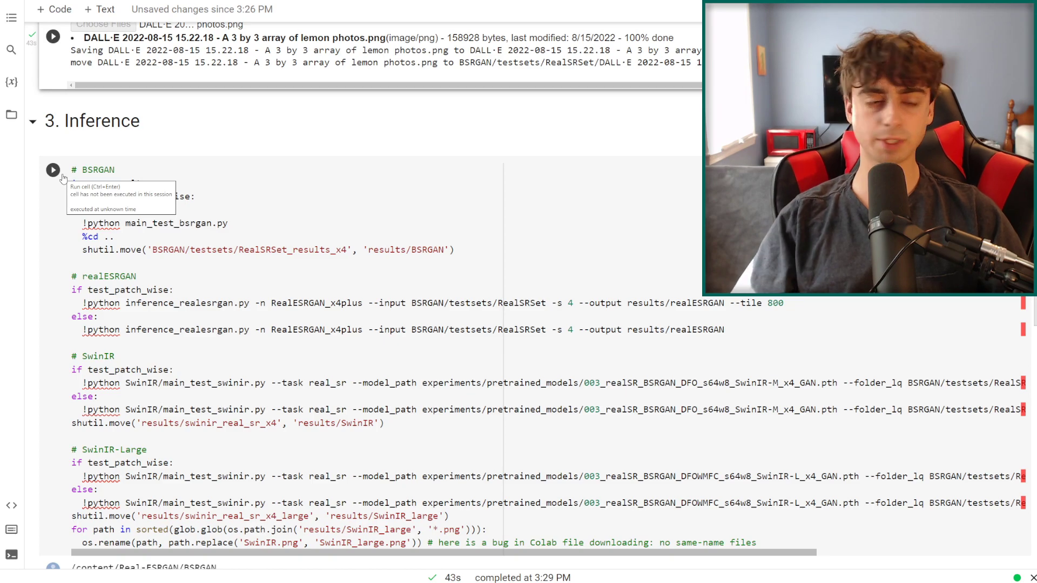
Step: Run the 3. Inference cell to upscale the lemon with BSRGAN, Real-ESRGAN, SwinIR and SwinIR-Large
{"action": "left_click", "coordinate": [53, 171]}
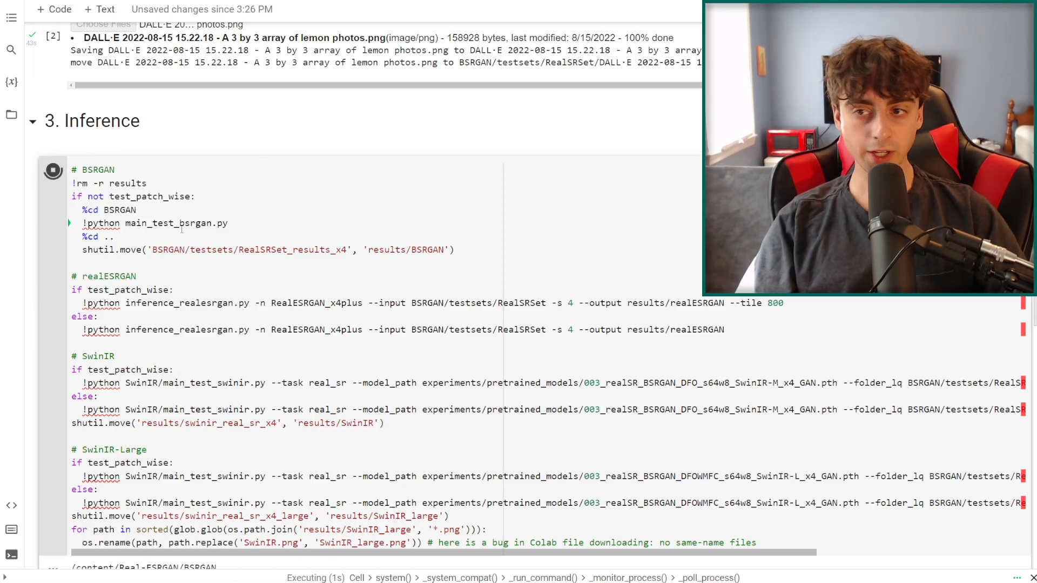
{"action": "scroll", "coordinate": [468, 338], "scroll_direction": "down", "scroll_amount": 3}
{"action": "scroll", "coordinate": [467, 338], "scroll_direction": "down", "scroll_amount": 3}
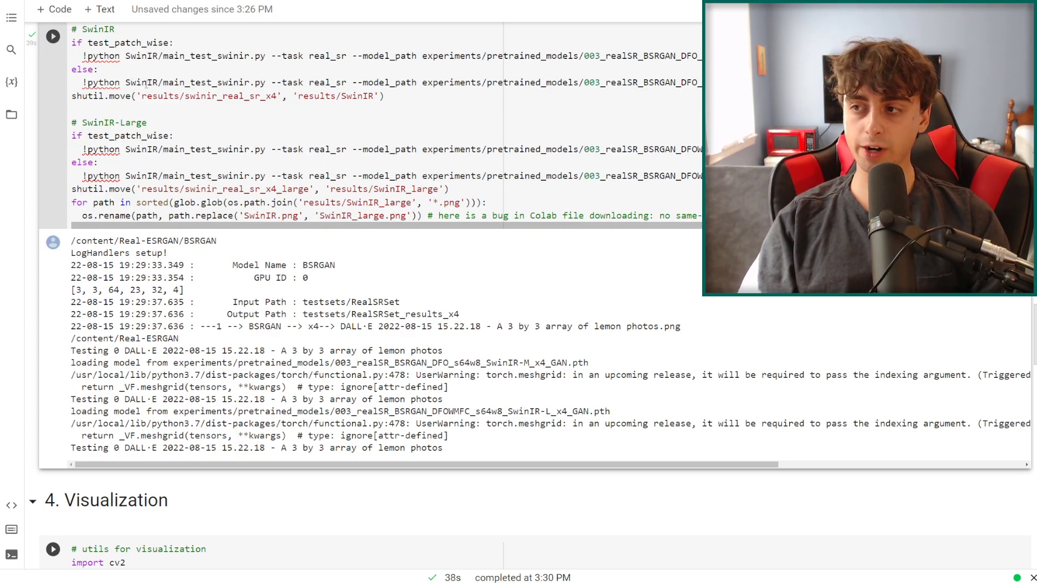
{"action": "scroll", "coordinate": [448, 274], "scroll_direction": "down", "scroll_amount": 6}
{"action": "scroll", "coordinate": [447, 275], "scroll_direction": "down", "scroll_amount": 1}
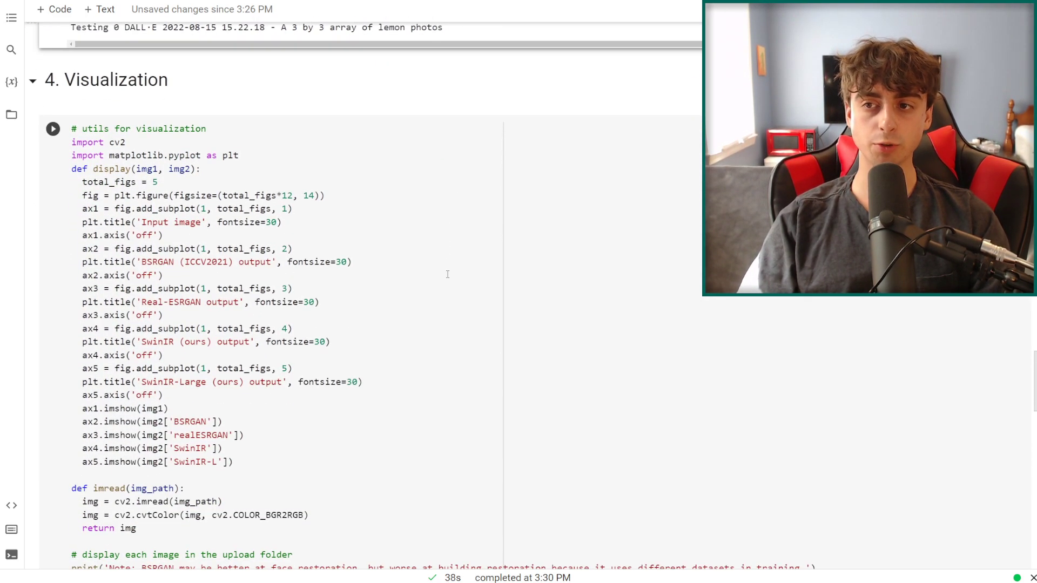
{"action": "scroll", "coordinate": [405, 291], "scroll_direction": "down", "scroll_amount": 1}
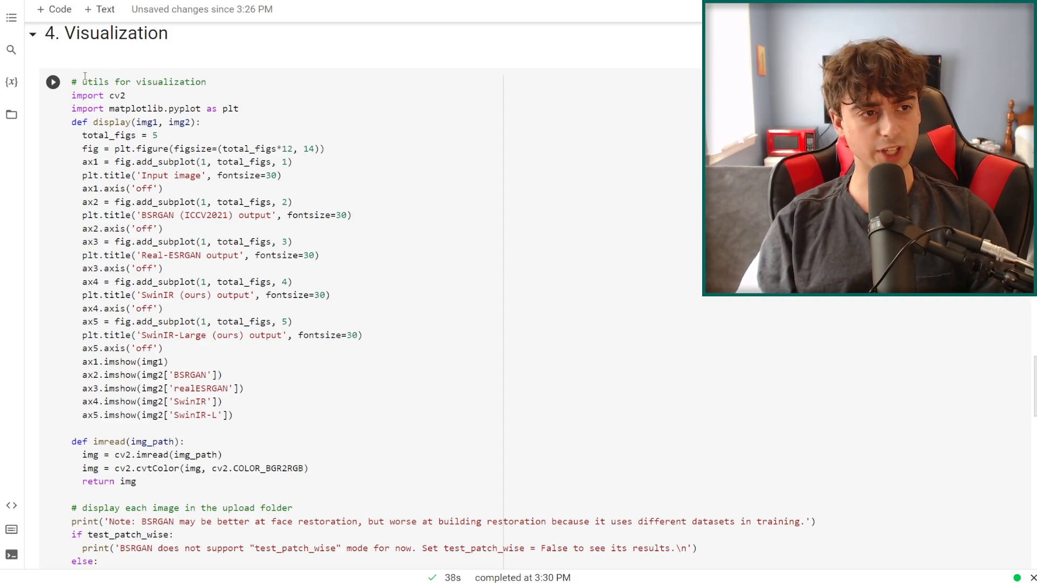
Step: Run the 4. Visualization cell and compare the input lemon with its four upscaled outputs
{"action": "left_click", "coordinate": [53, 82]}
{"action": "scroll", "coordinate": [236, 215], "scroll_direction": "down", "scroll_amount": 3}
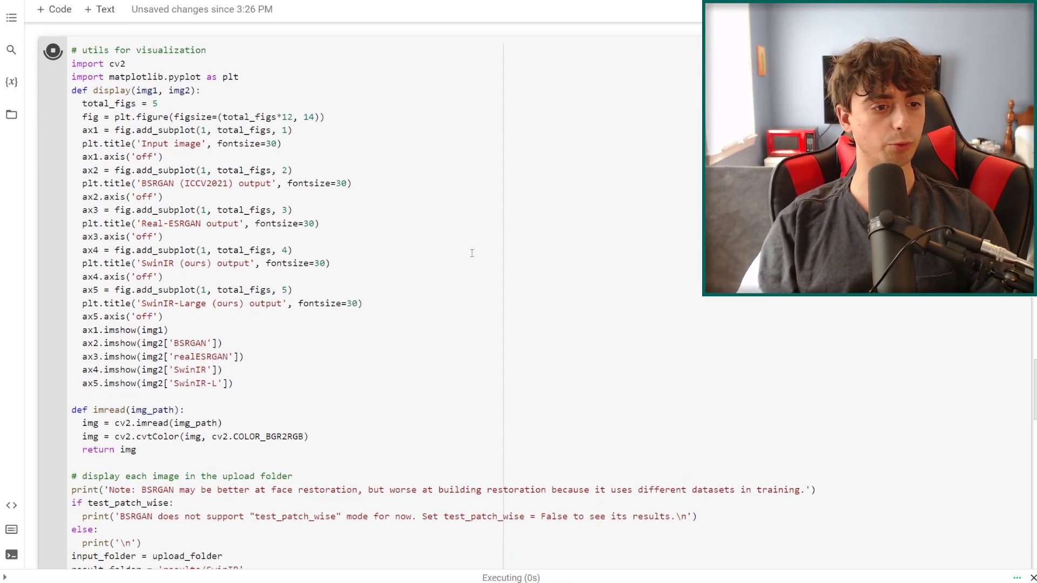
{"action": "scroll", "coordinate": [236, 216], "scroll_direction": "up", "scroll_amount": 2}
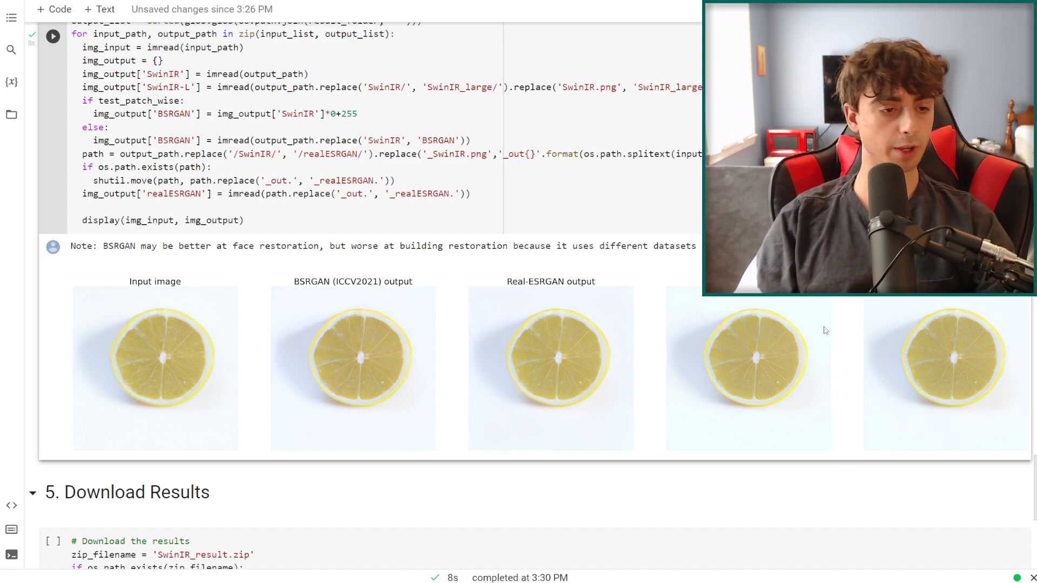
{"action": "scroll", "coordinate": [824, 329], "scroll_direction": "down", "scroll_amount": 3}
{"action": "scroll", "coordinate": [824, 329], "scroll_direction": "up", "scroll_amount": 1}
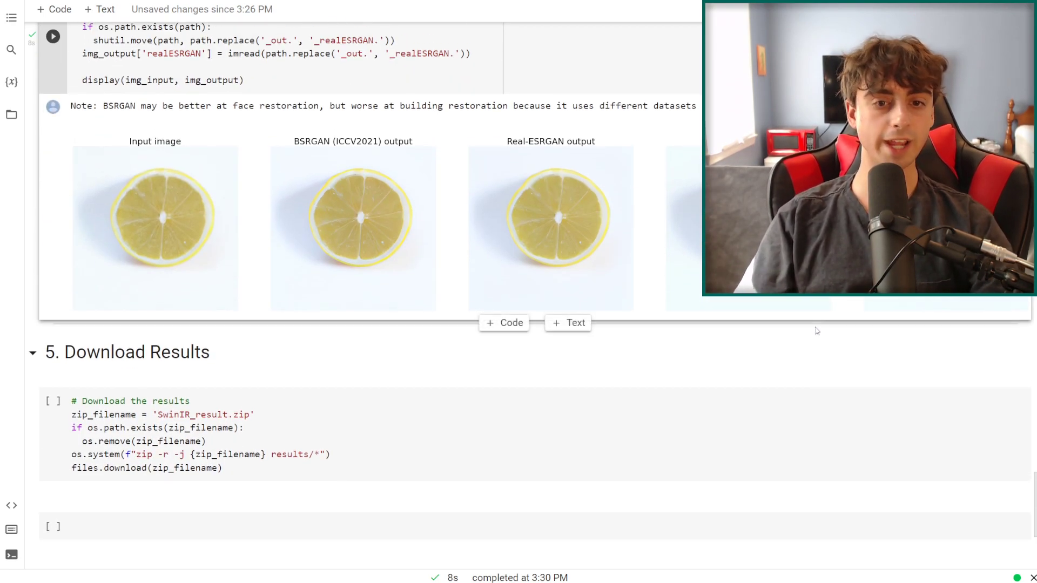
{"action": "scroll", "coordinate": [829, 320], "scroll_direction": "up", "scroll_amount": 1}
{"action": "scroll", "coordinate": [830, 318], "scroll_direction": "up", "scroll_amount": 2}
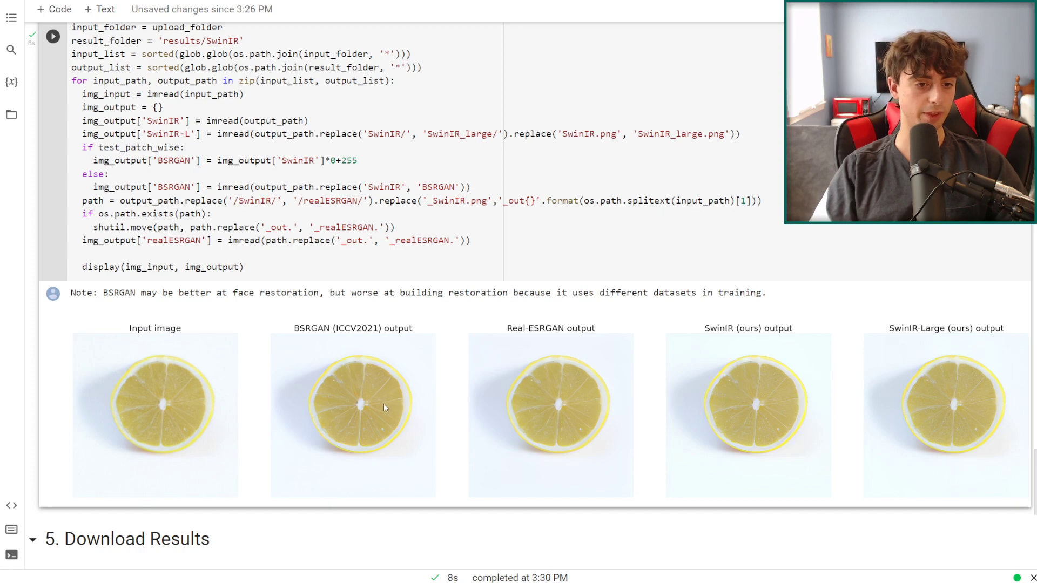
{"action": "scroll", "coordinate": [380, 416], "scroll_direction": "down", "scroll_amount": 4}
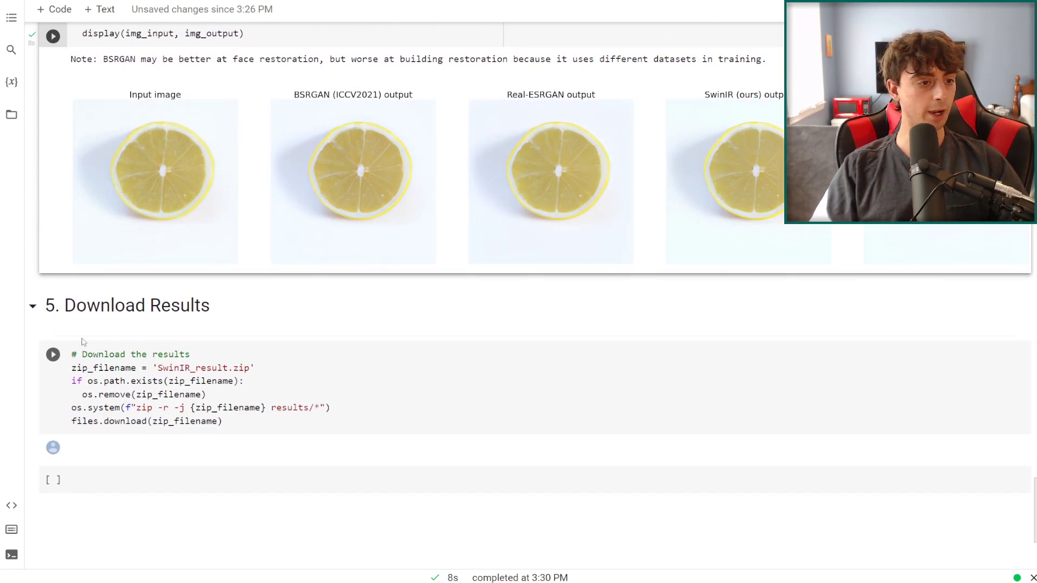
Step: Run the 5. Download Results cell and open the downloaded SwinIR_result.zip
{"action": "left_click", "coordinate": [54, 356]}
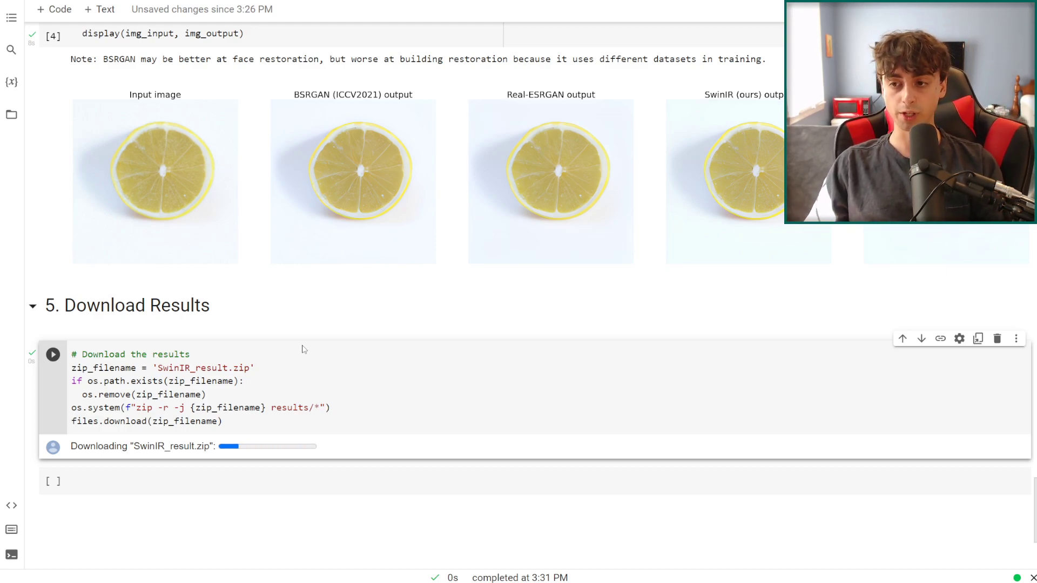
{"action": "scroll", "coordinate": [305, 352], "scroll_direction": "up", "scroll_amount": 5}
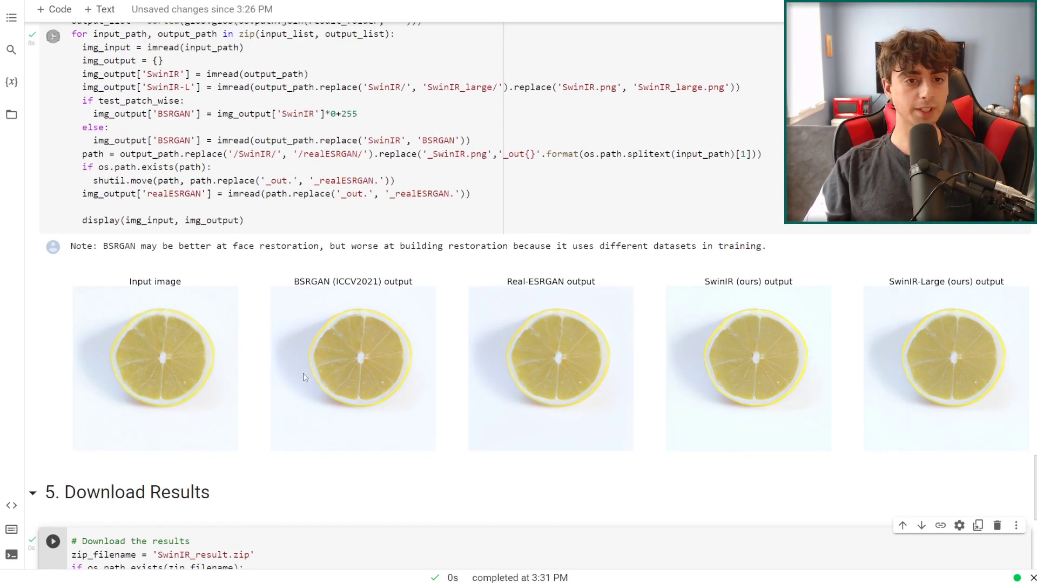
{"action": "scroll", "coordinate": [311, 357], "scroll_direction": "up", "scroll_amount": 1}
{"action": "scroll", "coordinate": [388, 343], "scroll_direction": "down", "scroll_amount": 2}
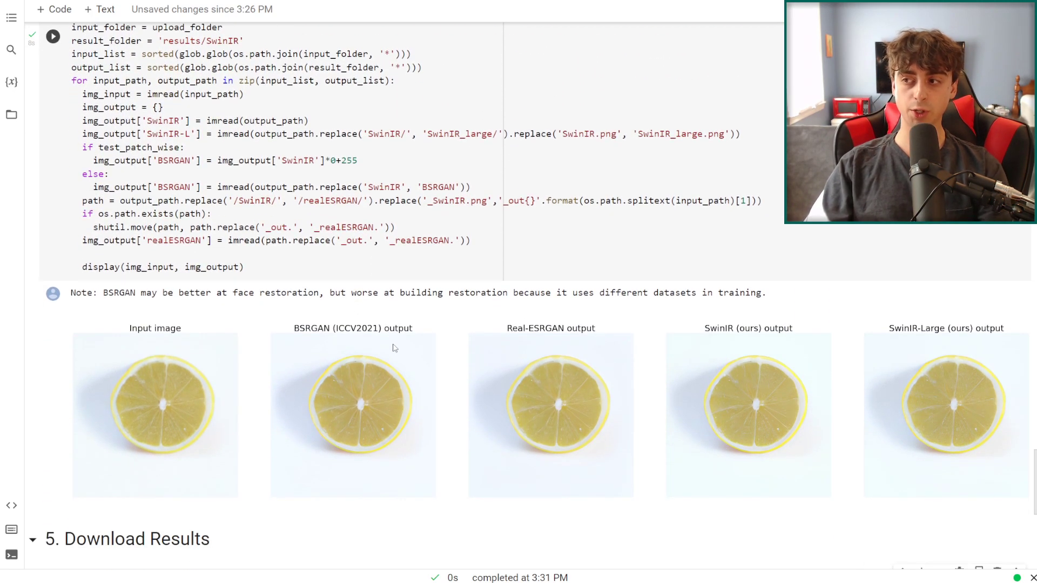
{"action": "scroll", "coordinate": [393, 331], "scroll_direction": "down", "scroll_amount": 1}
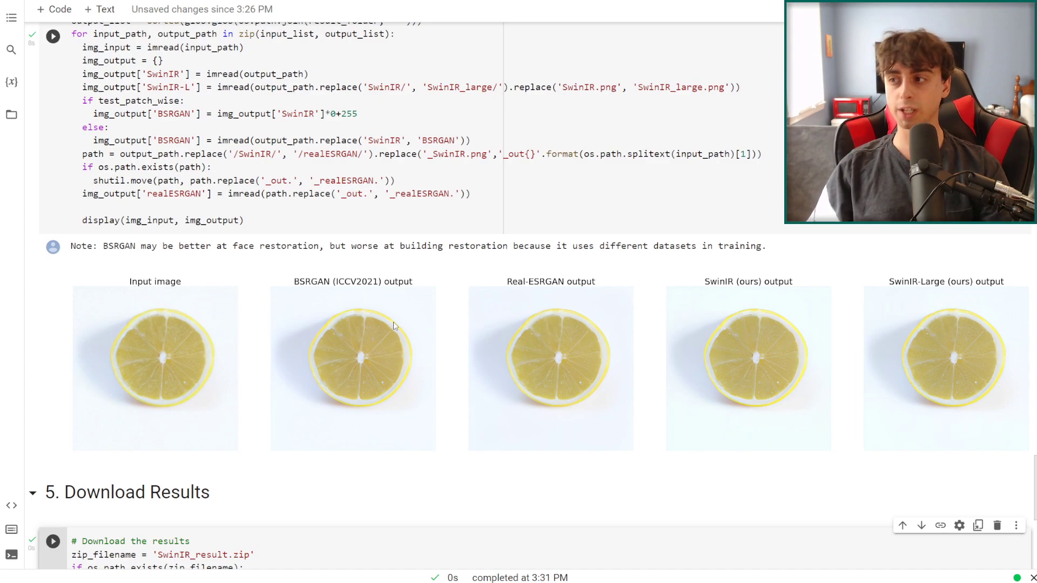
{"action": "scroll", "coordinate": [396, 330], "scroll_direction": "down", "scroll_amount": 4}
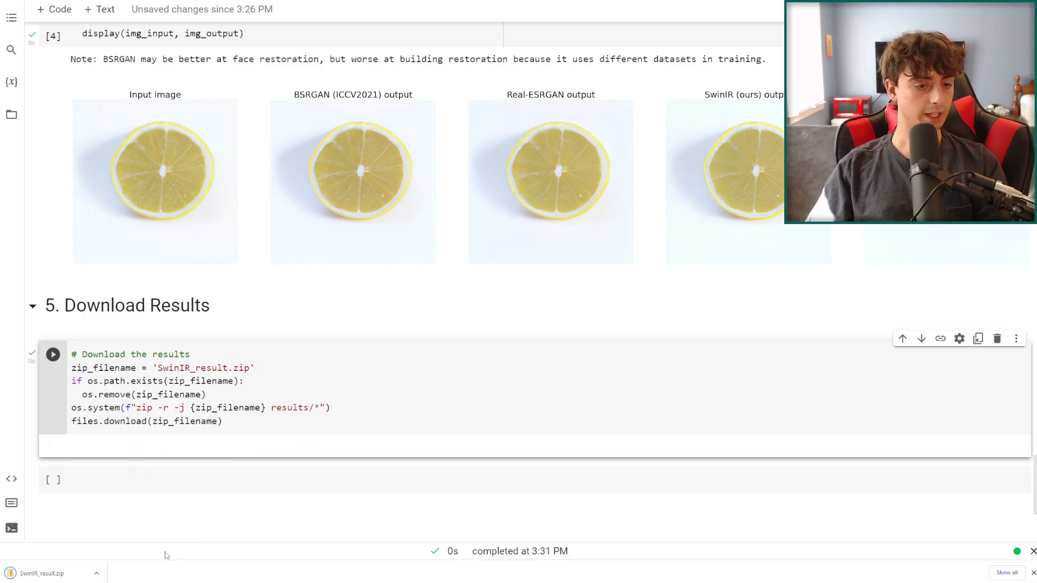
{"action": "left_click", "coordinate": [41, 574]}
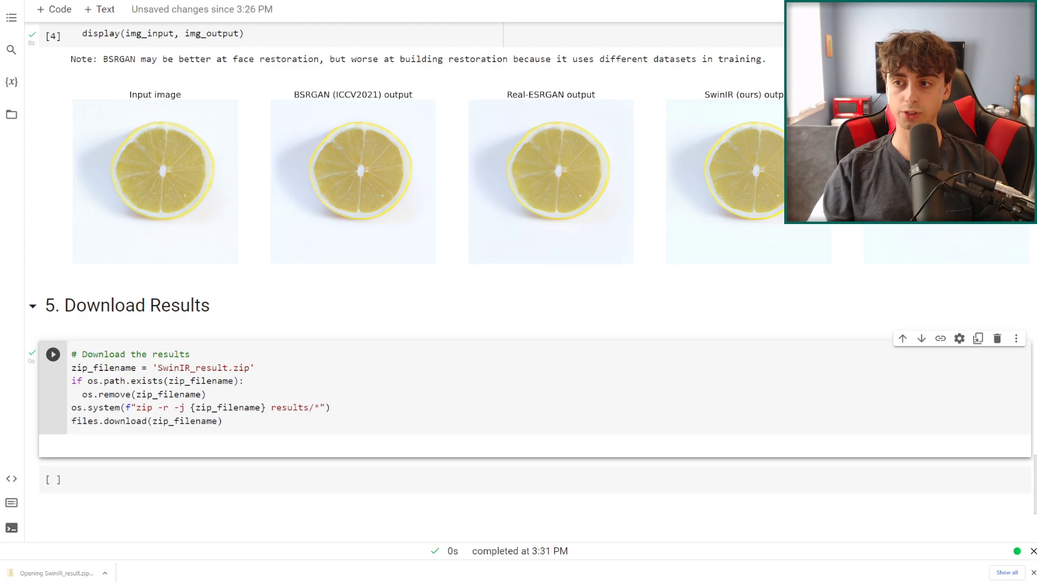
Step: Open the BSRGAN, Real-ESRGAN and SwinIR-Large lemon PNGs from the zip in Photos
{"action": "left_click_drag", "start_coordinate": [477, 244], "coordinate": [435, 172]}
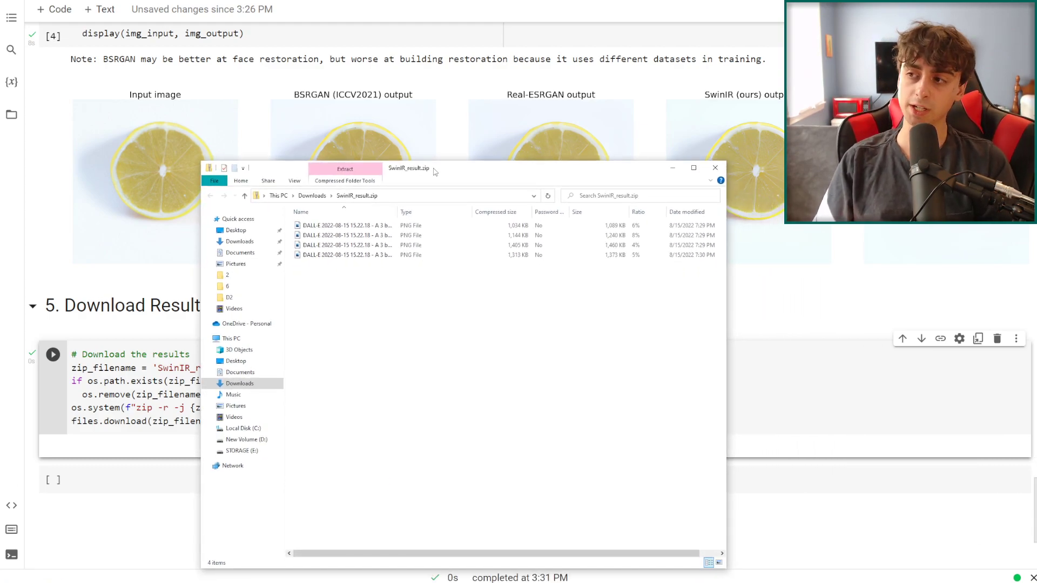
{"action": "double_click", "coordinate": [346, 235]}
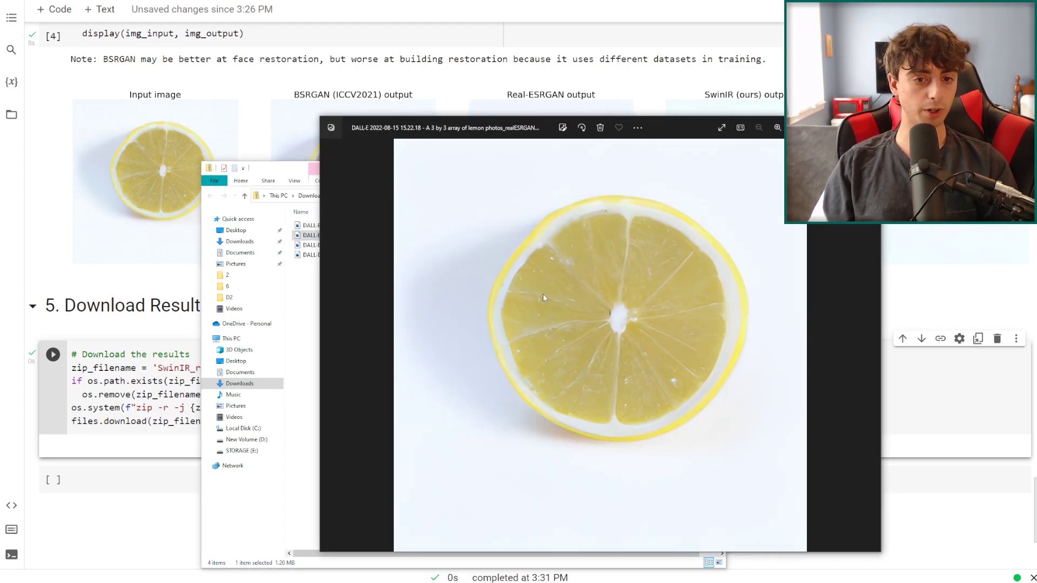
{"action": "double_click", "coordinate": [302, 246]}
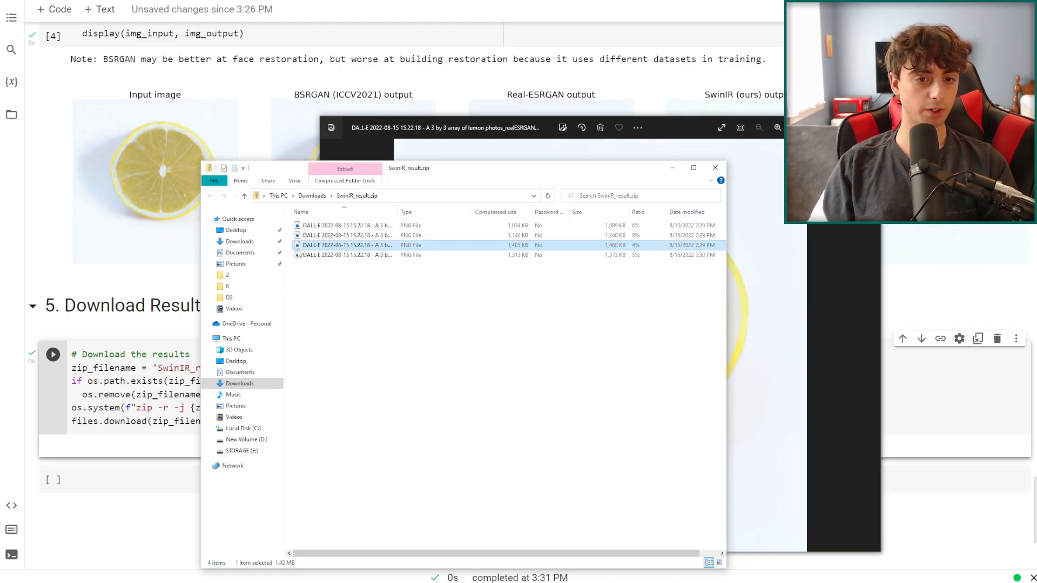
{"action": "double_click", "coordinate": [304, 256]}
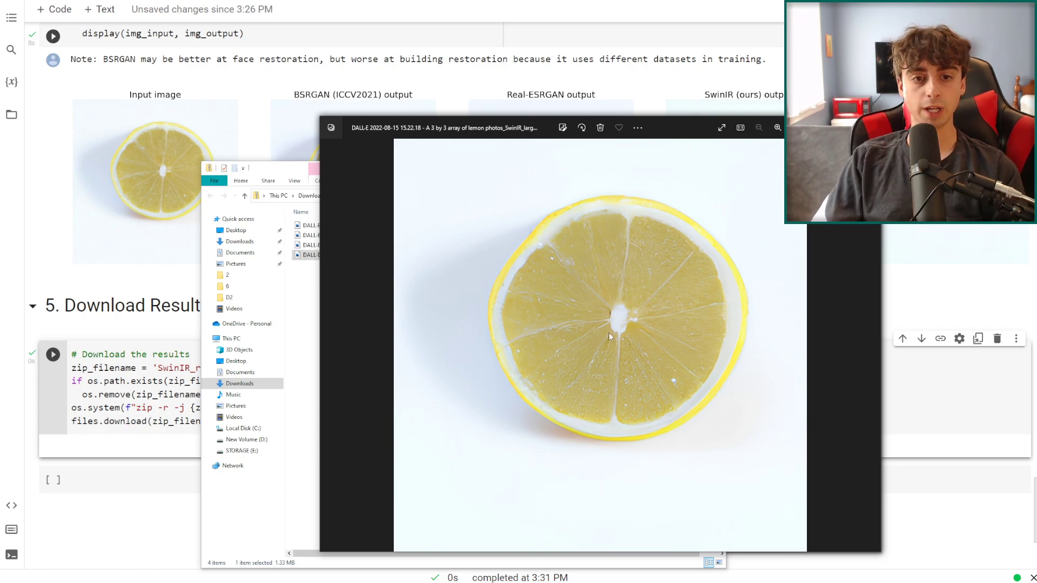
Step: Step back through the lemon upscales to compare them, then close Photos
{"action": "scroll", "coordinate": [608, 332], "scroll_direction": "up", "scroll_amount": 4}
{"action": "scroll", "coordinate": [653, 392], "scroll_direction": "down", "scroll_amount": 4}
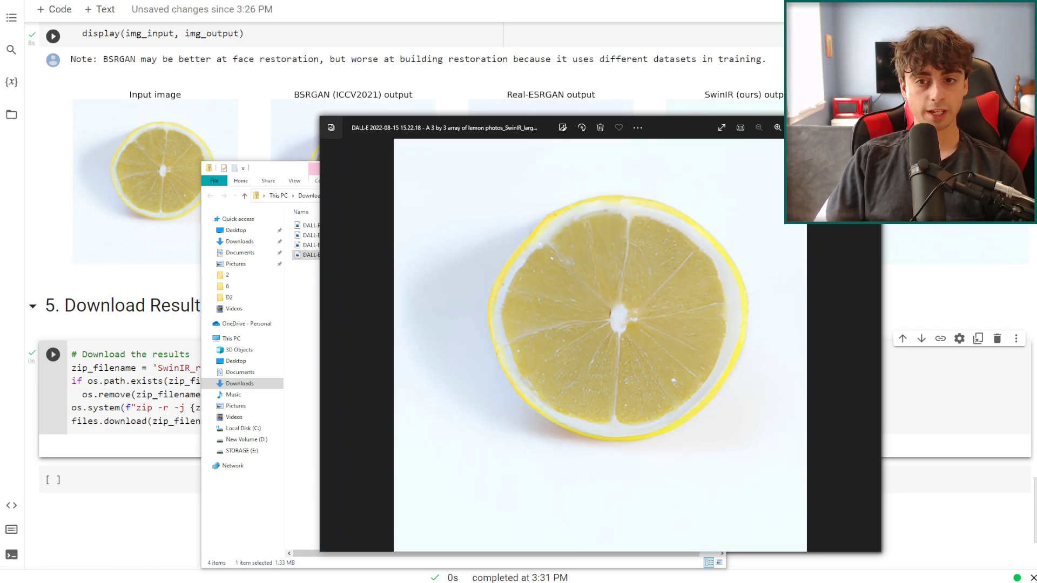
{"action": "key", "text": "alt+Tab"}
{"action": "key", "text": "alt+Tab"}
{"action": "key", "text": "alt+Tab"}
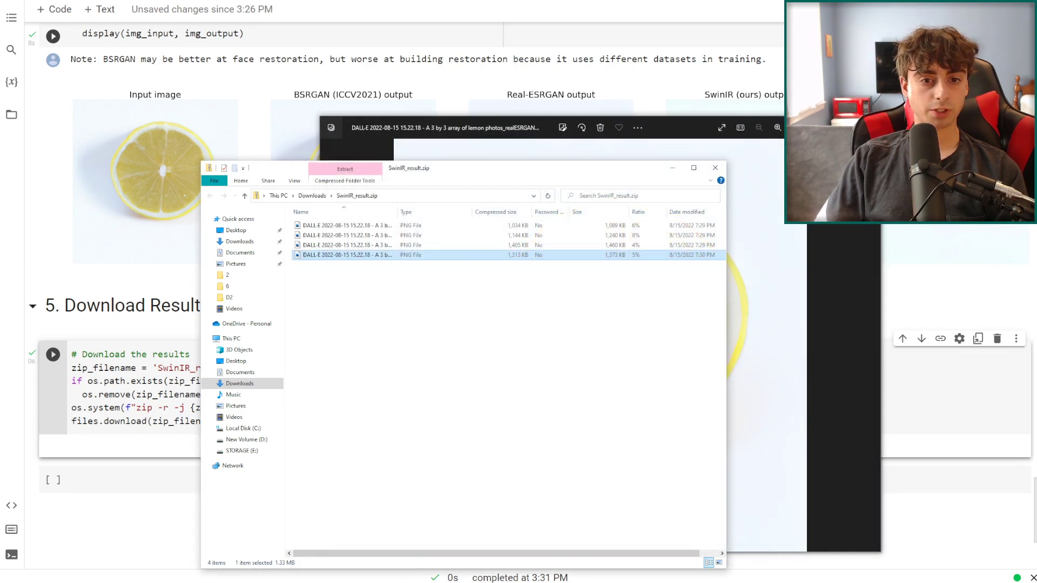
{"action": "key", "text": "alt+Tab"}
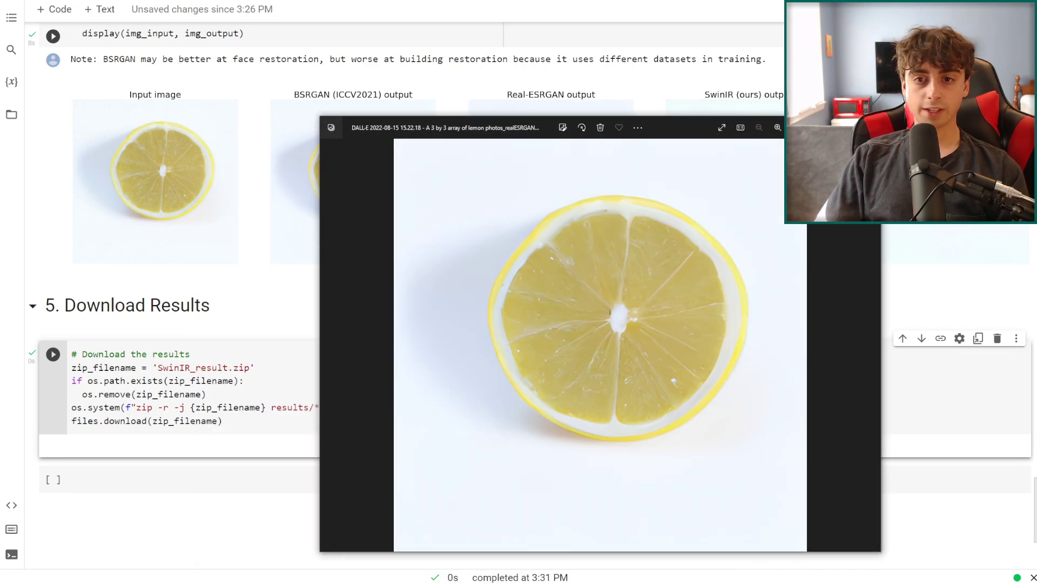
{"action": "key", "text": "Left"}
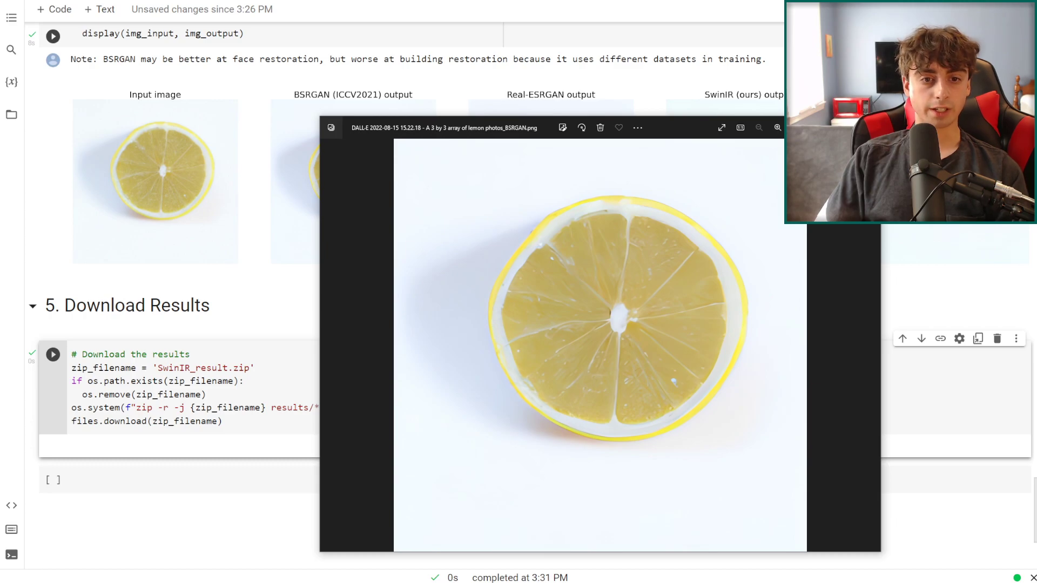
{"action": "key", "text": "alt+Tab"}
{"action": "scroll", "coordinate": [699, 199], "scroll_direction": "up", "scroll_amount": 20}
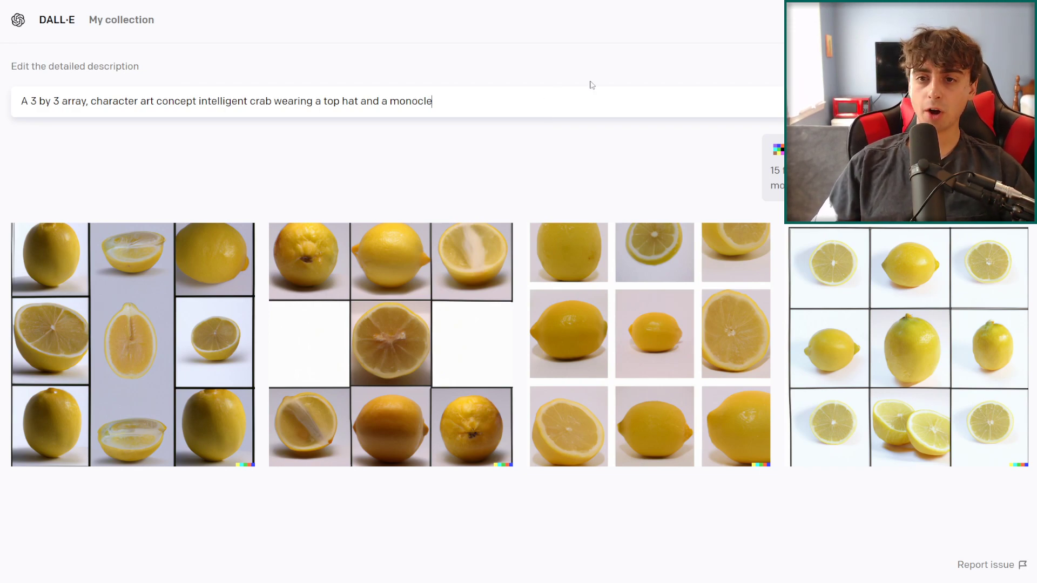
Step: Generate images for a 3 by 3 array of an intelligent crab wearing a top hat and monocle
{"action": "key", "text": "Return"}
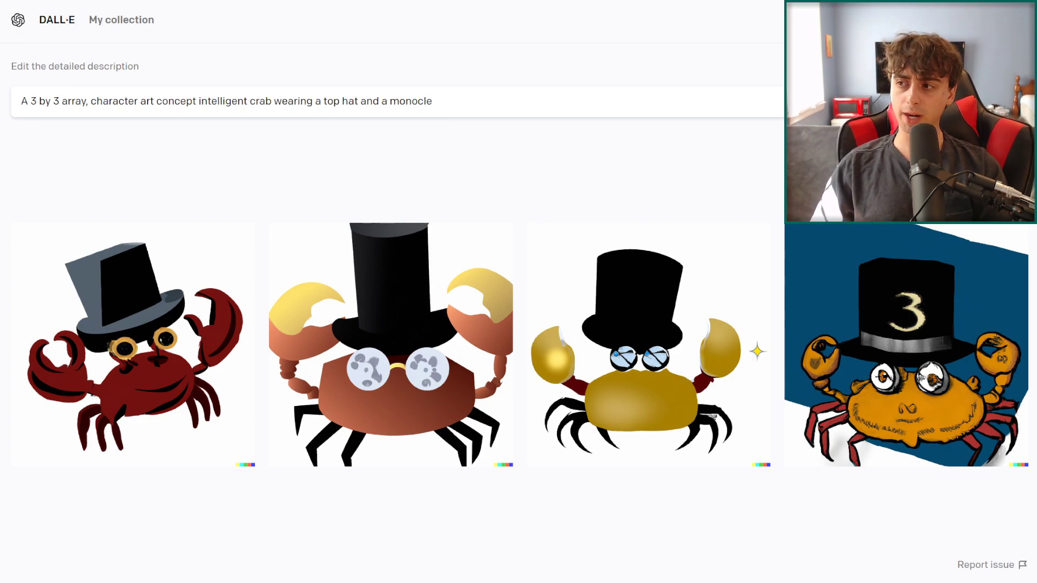
Step: Add 'of images' after 'array' in the crab prompt and regenerate
{"action": "type", "text": "of images"}
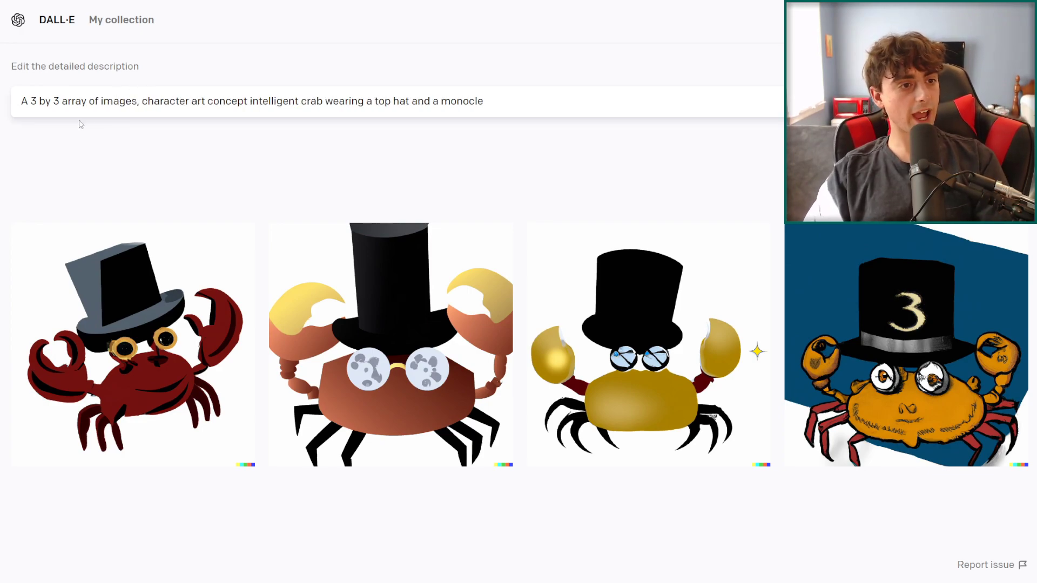
{"action": "left_click_drag", "start_coordinate": [88, 102], "coordinate": [140, 105]}
{"action": "left_click", "coordinate": [67, 101]}
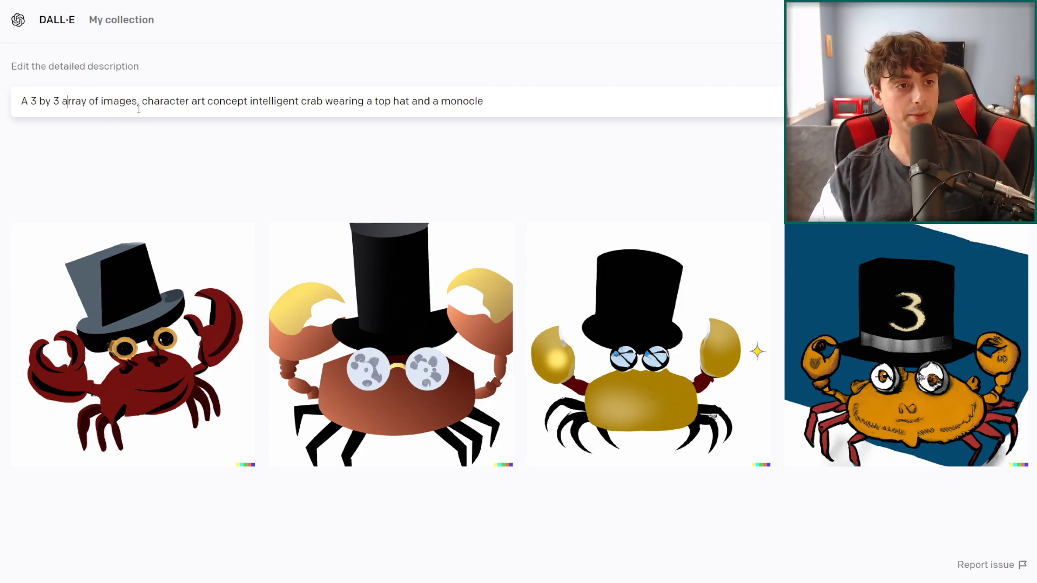
{"action": "left_click_drag", "start_coordinate": [140, 103], "coordinate": [540, 104]}
{"action": "left_click", "coordinate": [539, 105]}
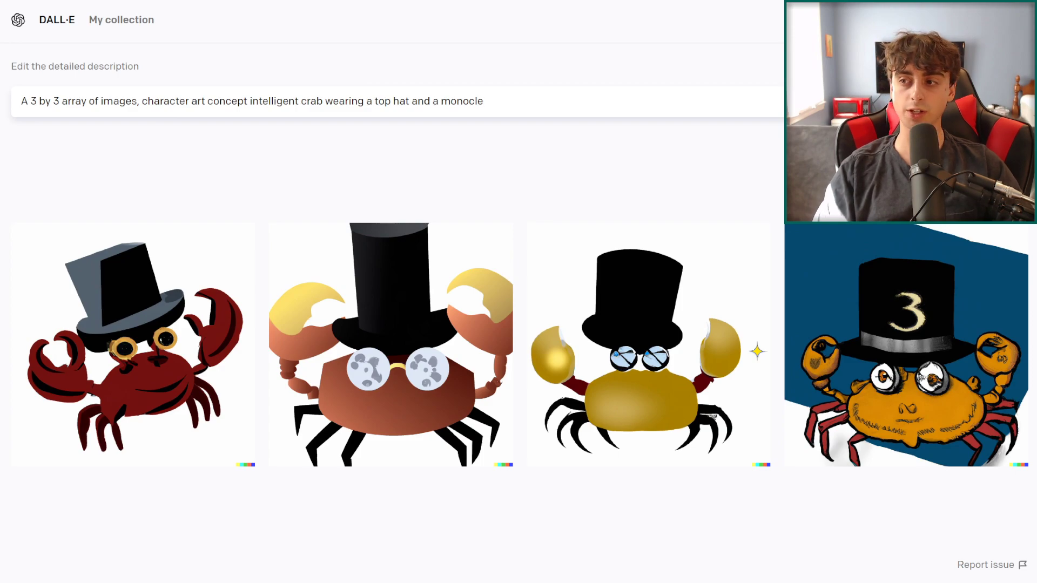
{"action": "key", "text": "Return"}
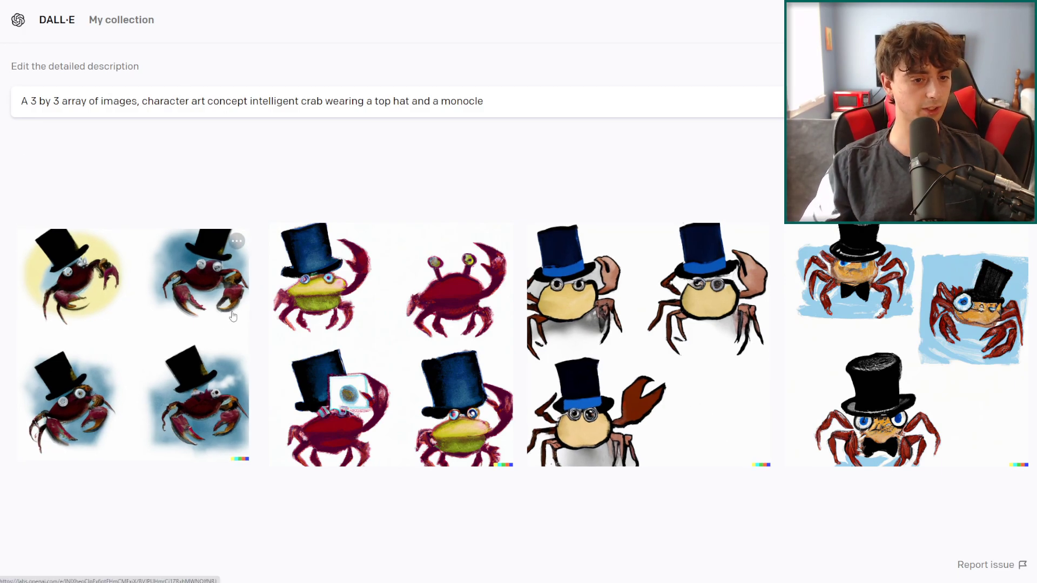
Step: Preview the first crab result, return to the grid, then open the fourth crab set enlarged
{"action": "left_click", "coordinate": [169, 387]}
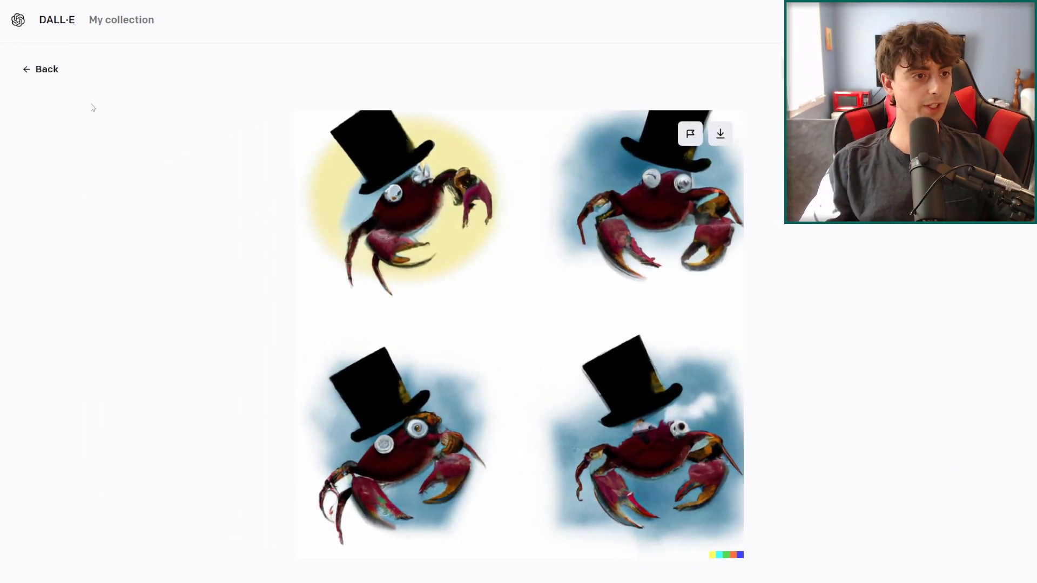
{"action": "left_click", "coordinate": [46, 69]}
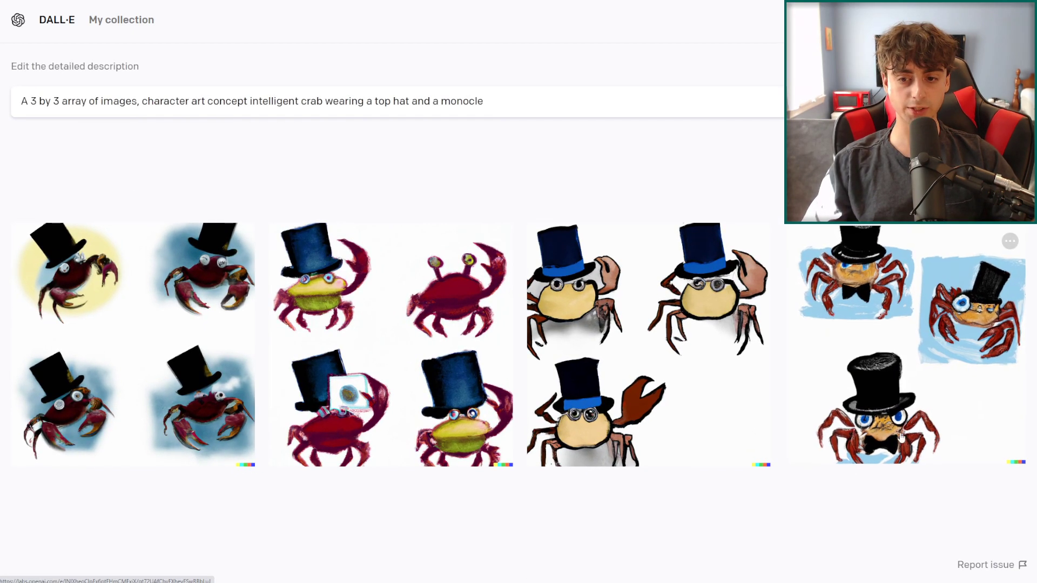
{"action": "left_click", "coordinate": [802, 467]}
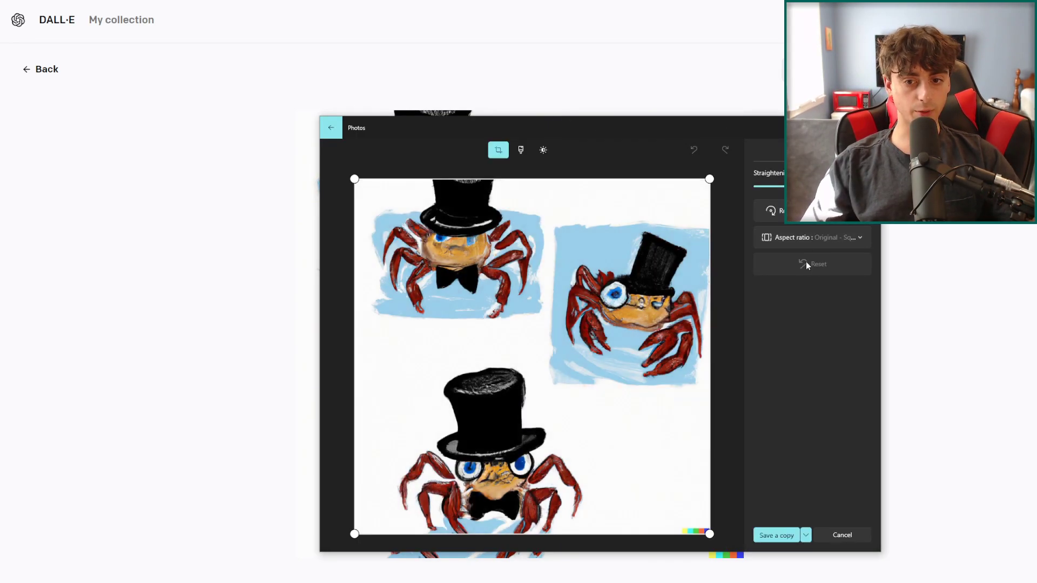
Step: Crop the crab image to just the bottom crab and save it as a copy
{"action": "left_click_drag", "start_coordinate": [709, 179], "coordinate": [605, 345]}
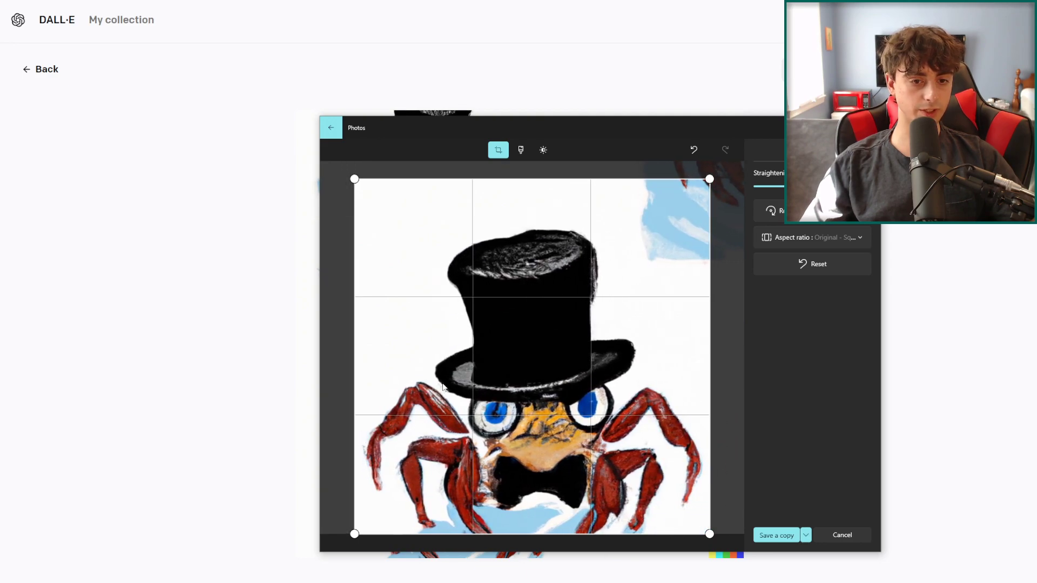
{"action": "left_click", "coordinate": [805, 535]}
{"action": "left_click", "coordinate": [772, 519]}
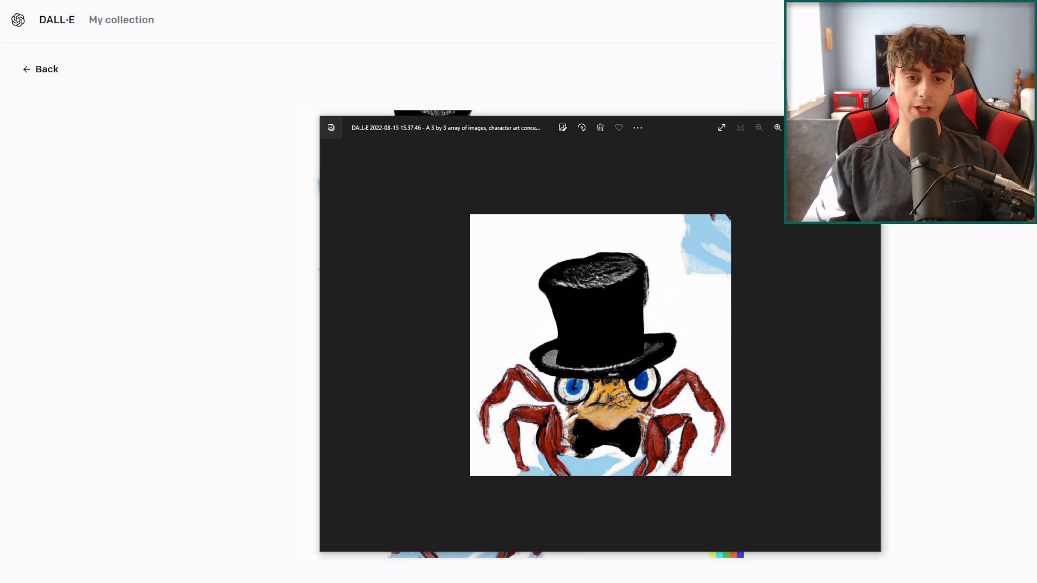
{"action": "left_click", "coordinate": [289, 62]}
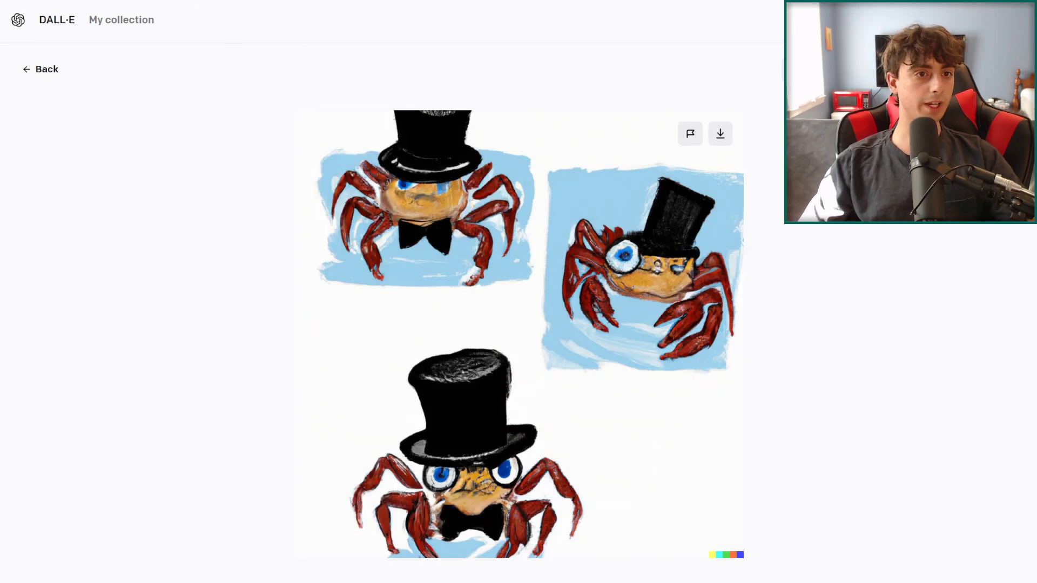
{"action": "key", "text": "ctrl+Tab"}
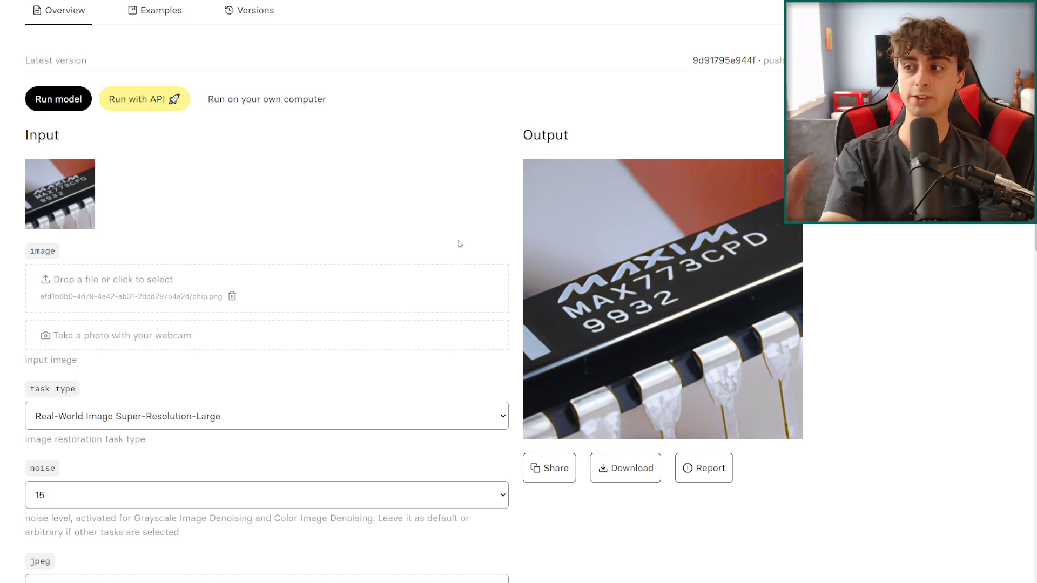
Step: Upscale the cropped crab in SwinIR using the Real-World Image Super-Resolution-Large task
{"action": "left_click_drag", "start_coordinate": [446, 238], "coordinate": [200, 281]}
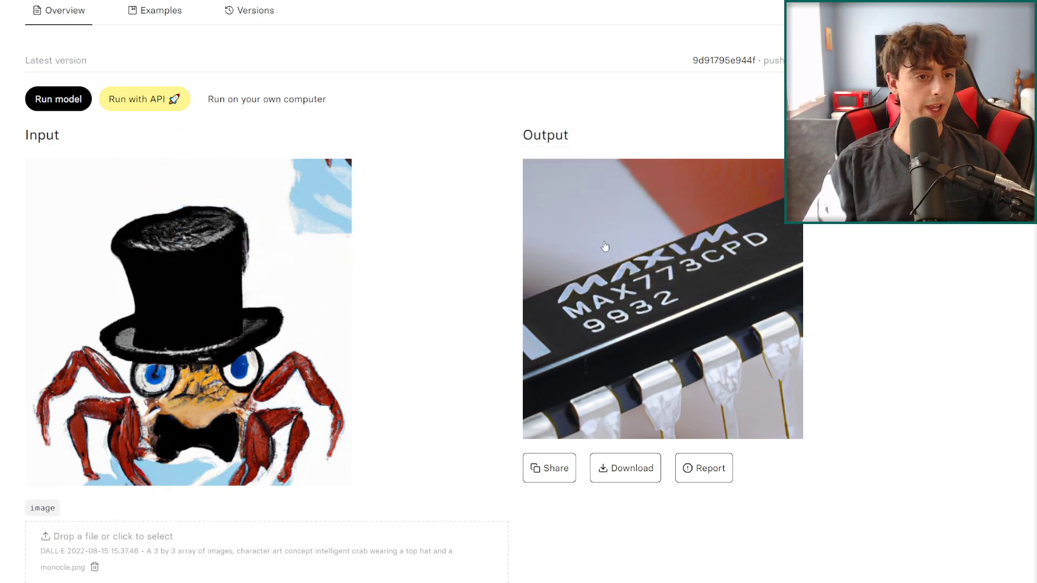
{"action": "scroll", "coordinate": [368, 299], "scroll_direction": "down", "scroll_amount": 3}
{"action": "scroll", "coordinate": [274, 292], "scroll_direction": "up", "scroll_amount": 3}
{"action": "scroll", "coordinate": [152, 224], "scroll_direction": "down", "scroll_amount": 8}
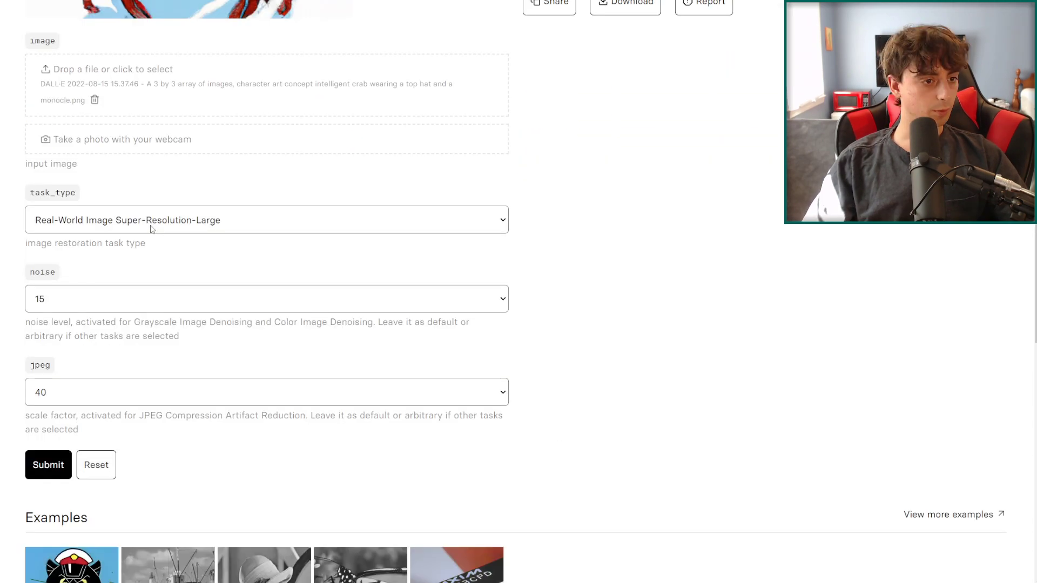
{"action": "left_click", "coordinate": [153, 222]}
{"action": "left_click", "coordinate": [173, 241]}
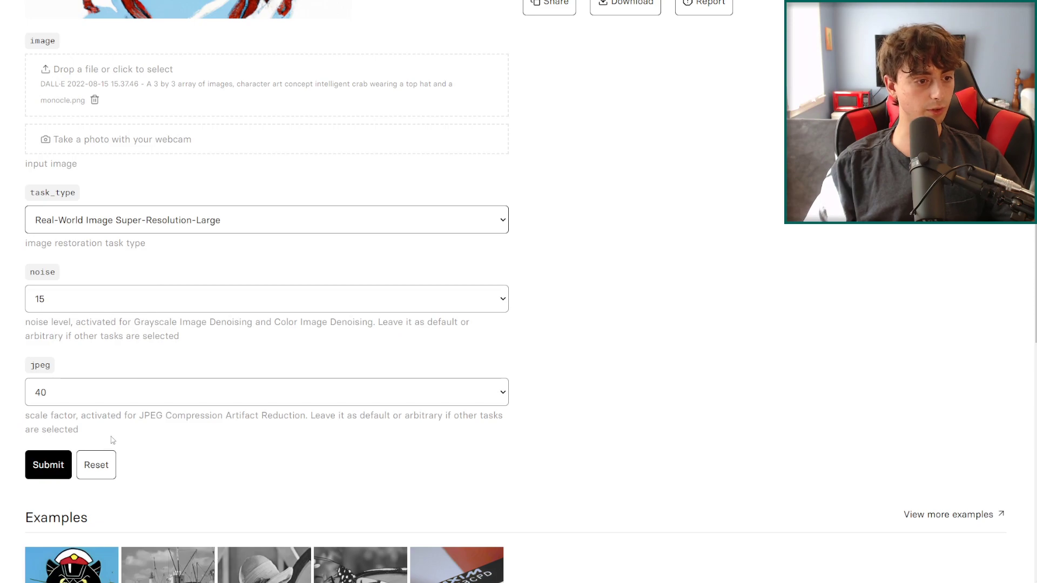
{"action": "left_click", "coordinate": [54, 470]}
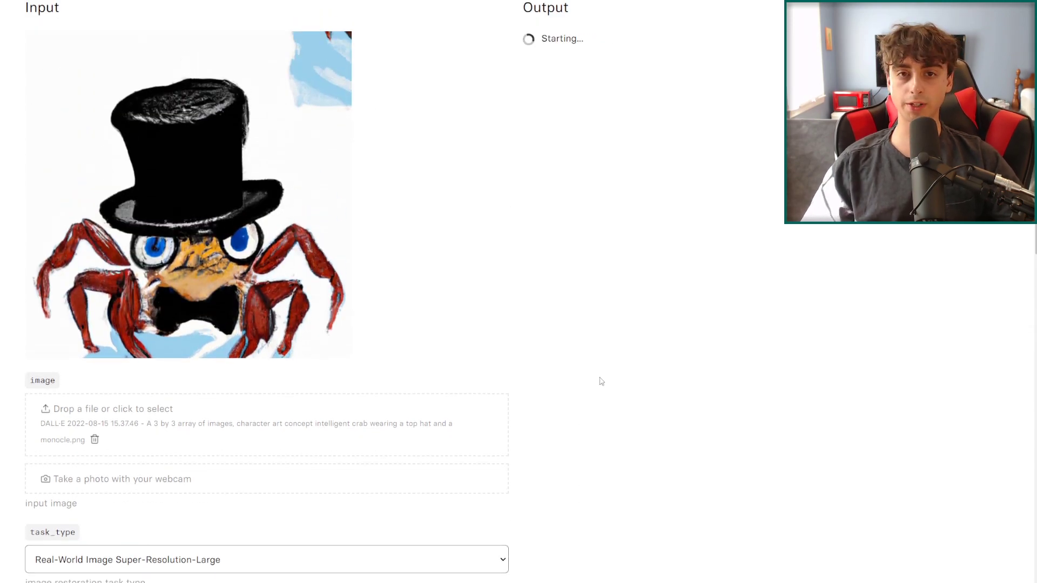
{"action": "scroll", "coordinate": [765, 421], "scroll_direction": "down", "scroll_amount": 1}
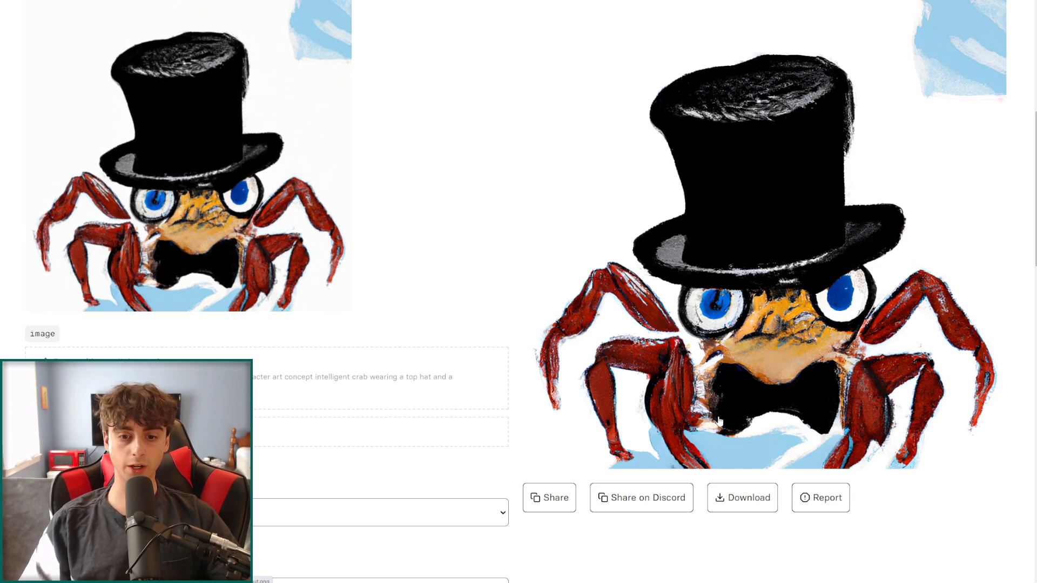
Step: Download the upscaled crab PNG, inspect it full-screen in Photos, then close the viewer
{"action": "left_click", "coordinate": [744, 497]}
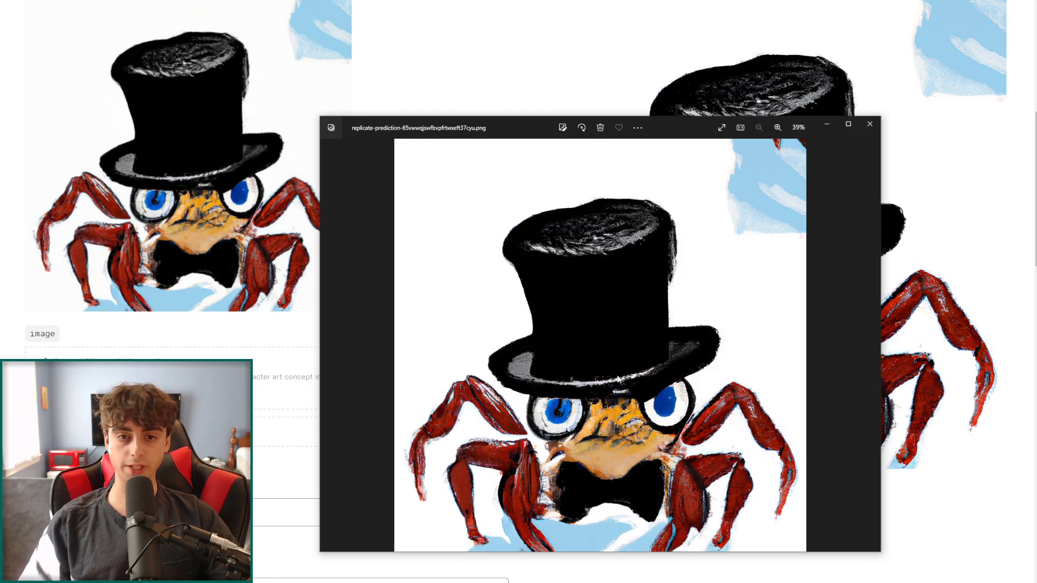
{"action": "left_click", "coordinate": [848, 126]}
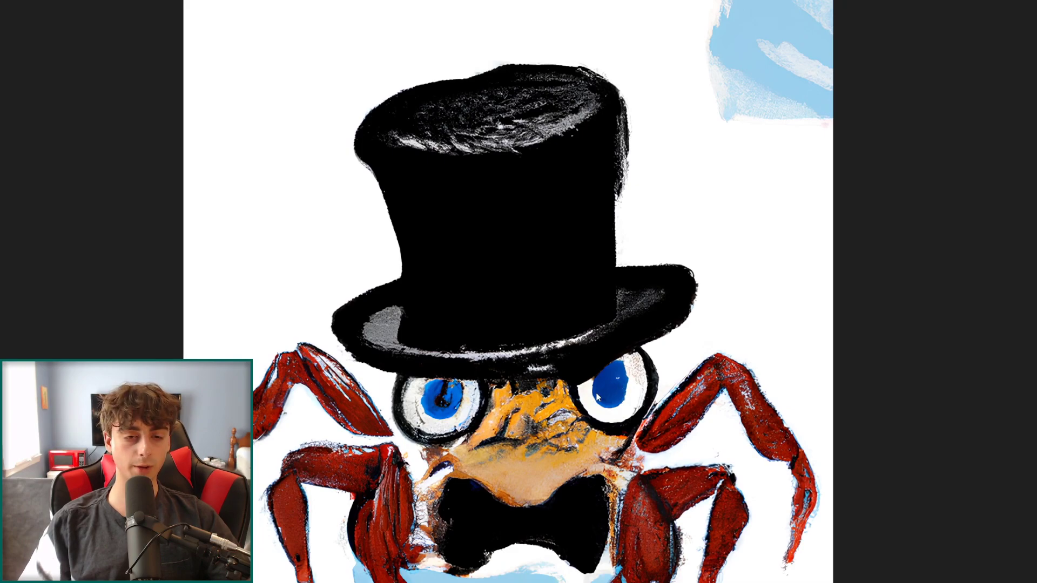
{"action": "key", "text": "Escape"}
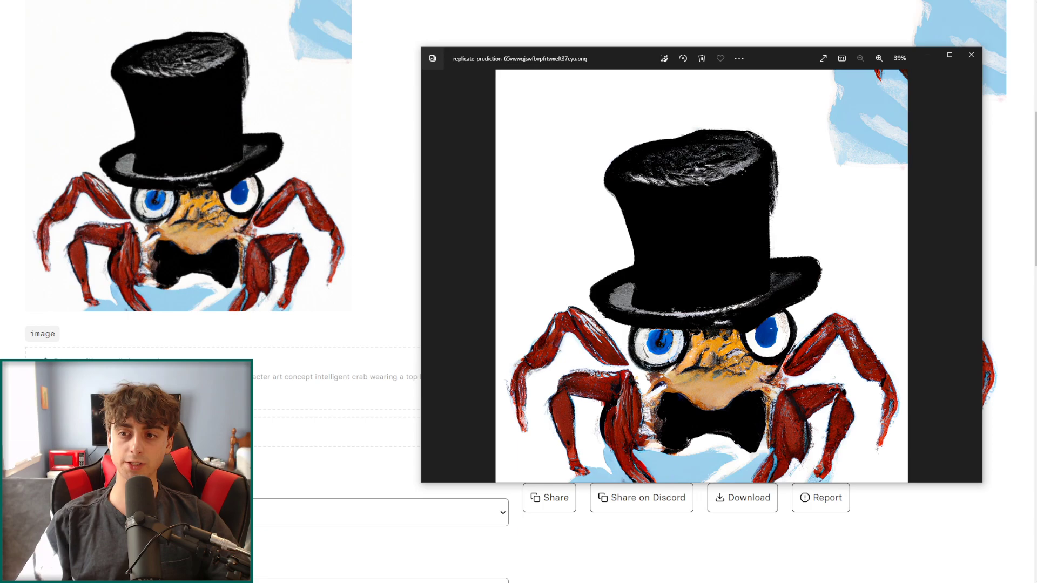
{"action": "left_click", "coordinate": [970, 54]}
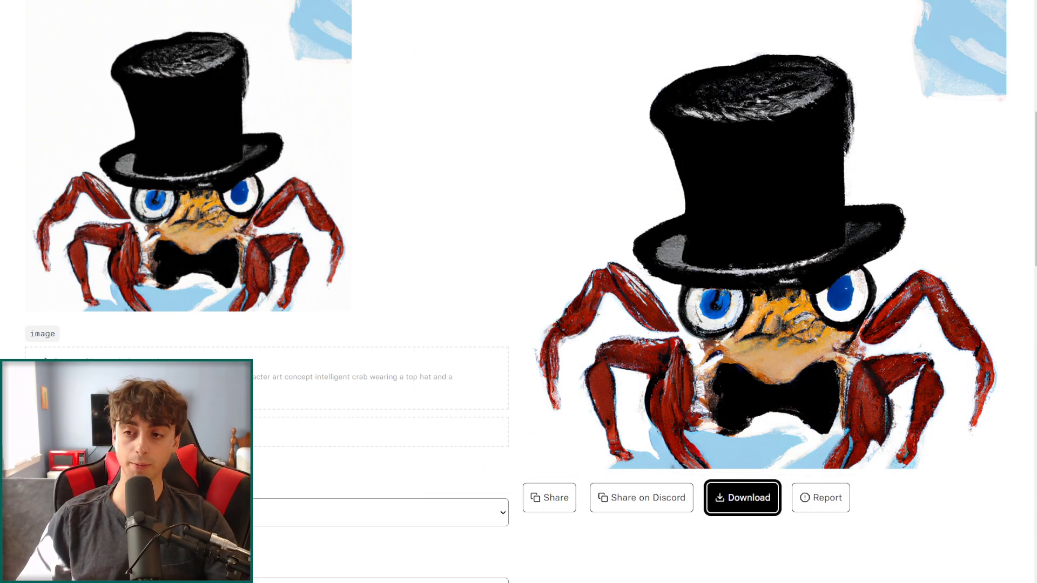